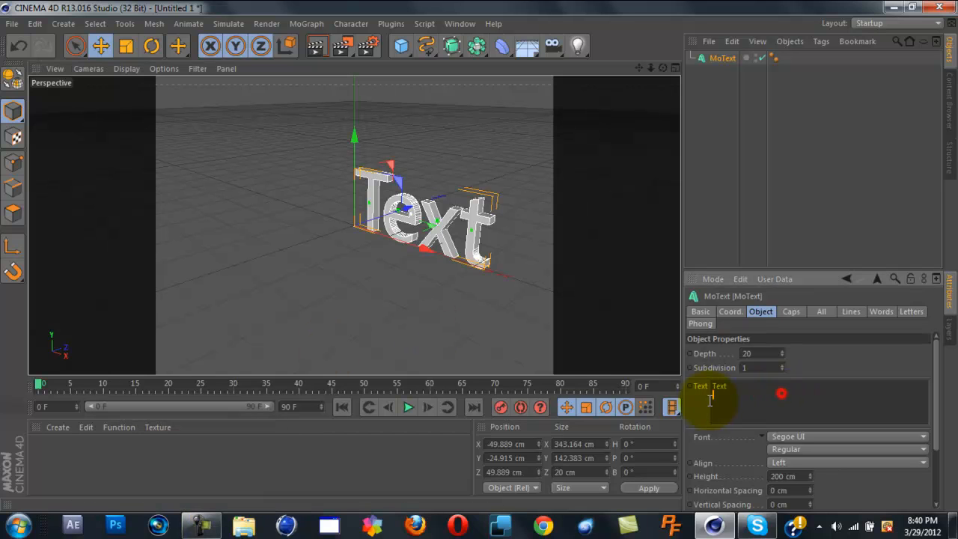
Step: Replace the MoText object's default text with "Tutorial"
double_click(739, 385)
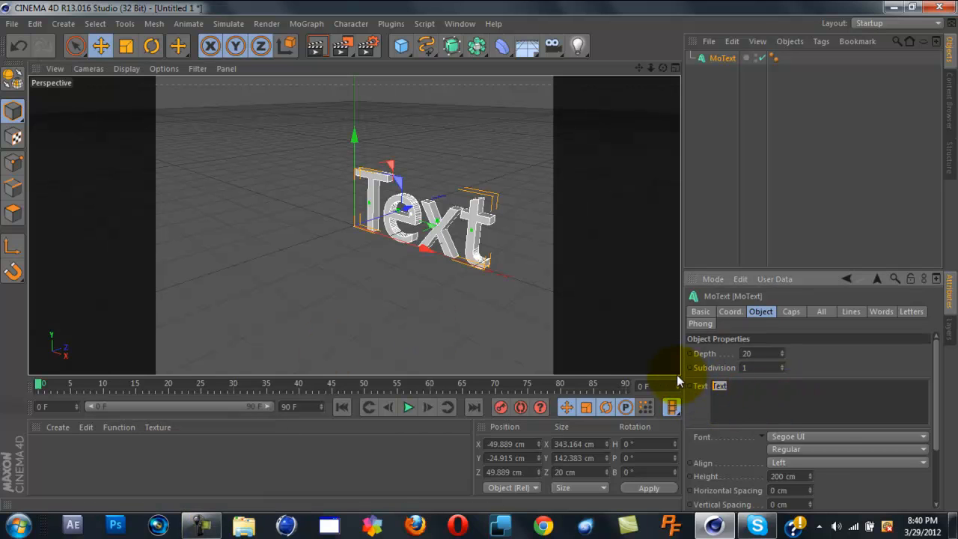
type("Tur")
key("BackSpace")
type("torial")
left_click(845, 368)
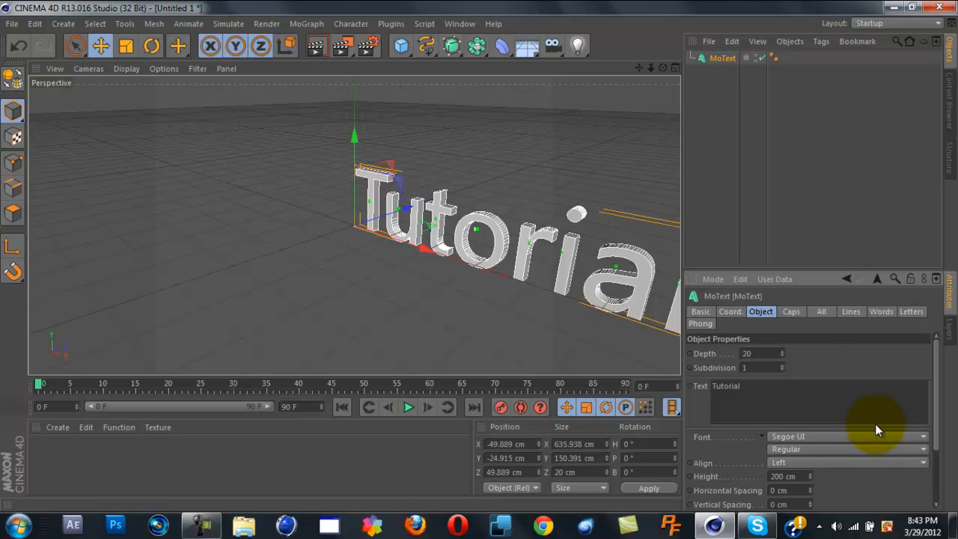
left_click_drag(758, 391, 669, 391)
left_click(827, 387)
left_click_drag(775, 387, 665, 380)
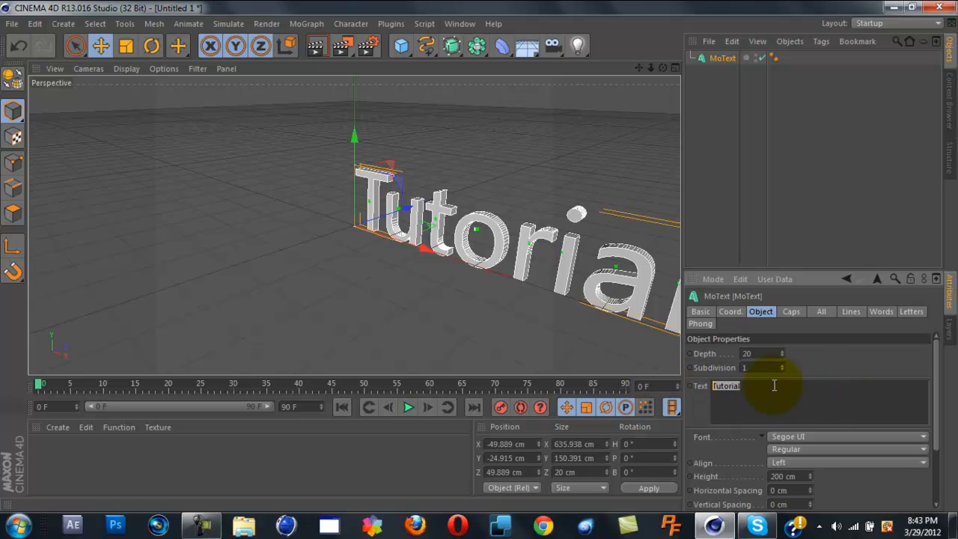
left_click(760, 356)
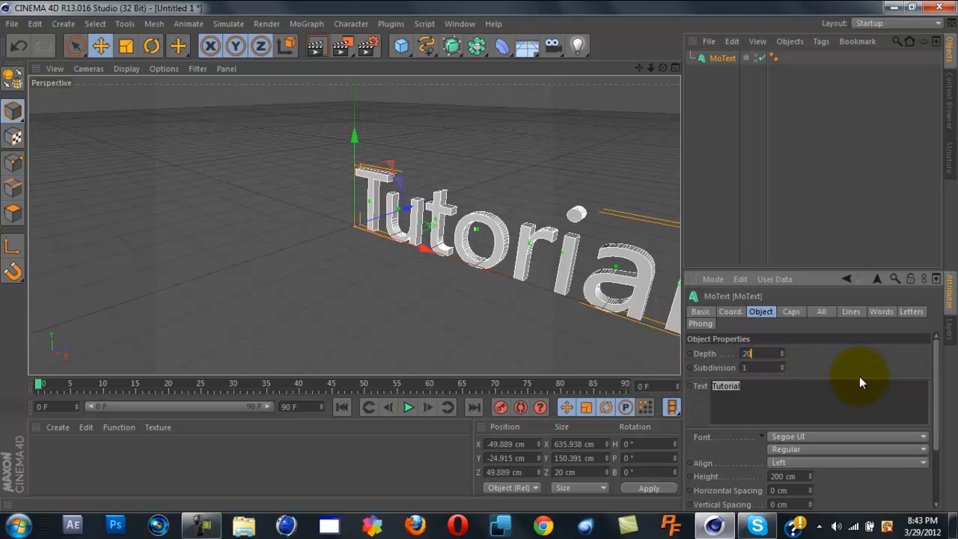
Step: Try the NATURALBORN font on the Tutorial text
left_click(830, 437)
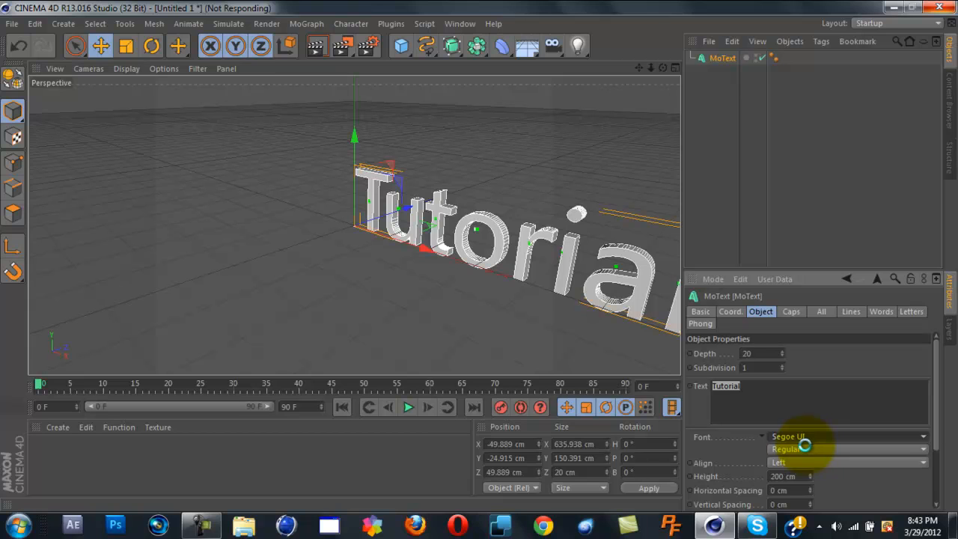
left_click(891, 437)
left_click(508, 208)
left_click(650, 5)
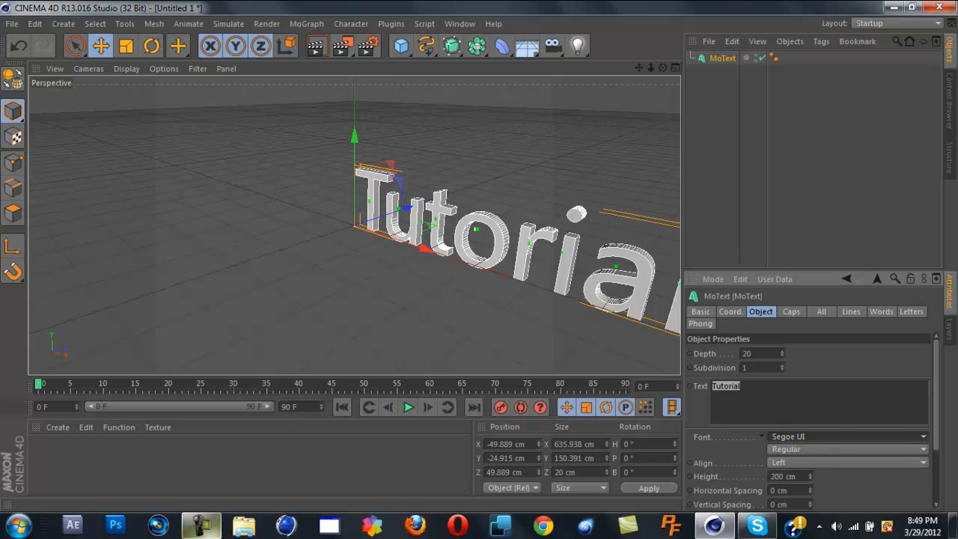
mouse_move(201, 526)
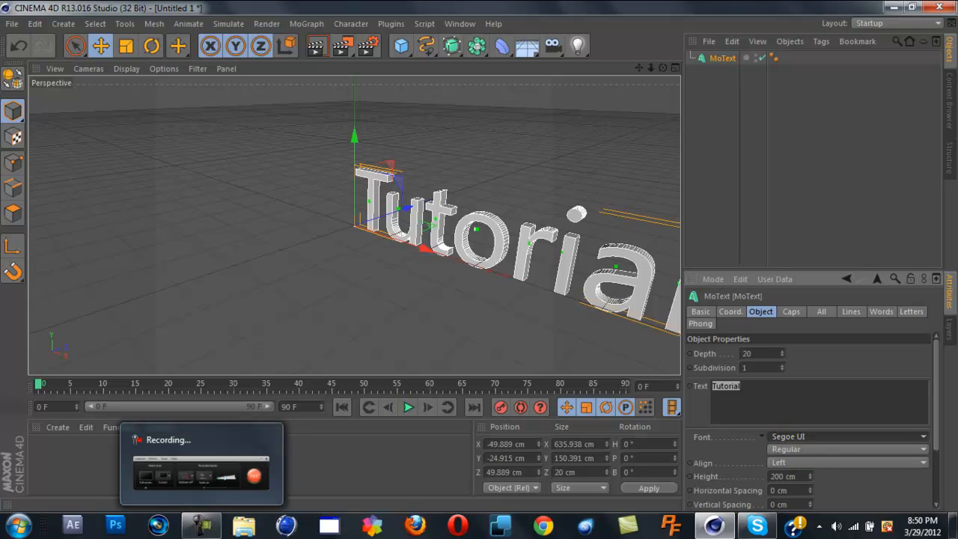
left_click(849, 437)
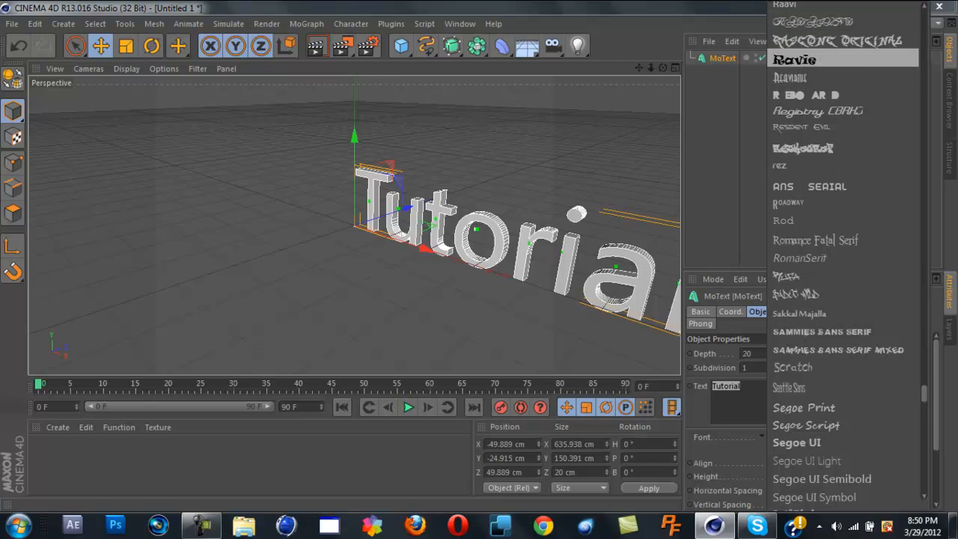
scroll(824, 76, "up", 10)
scroll(823, 76, "up", 6)
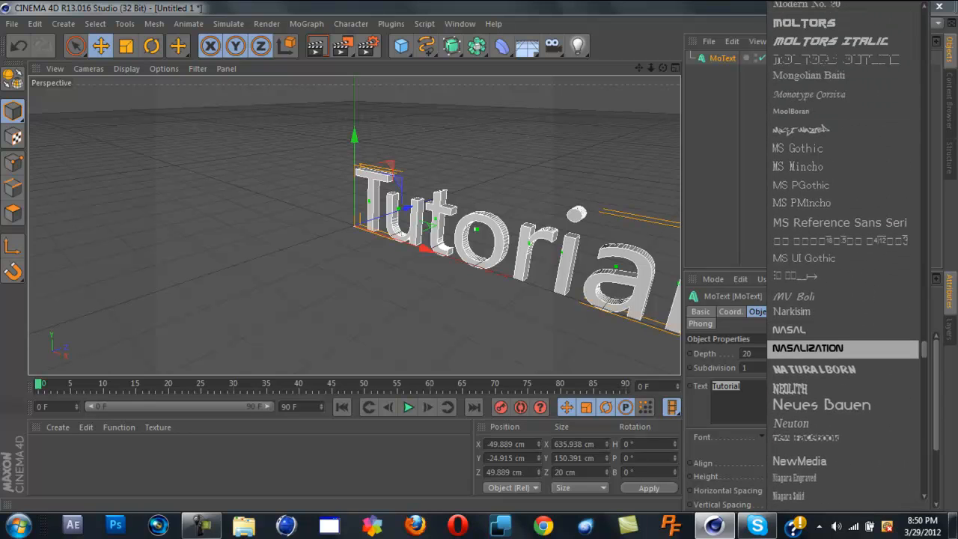
left_click(814, 369)
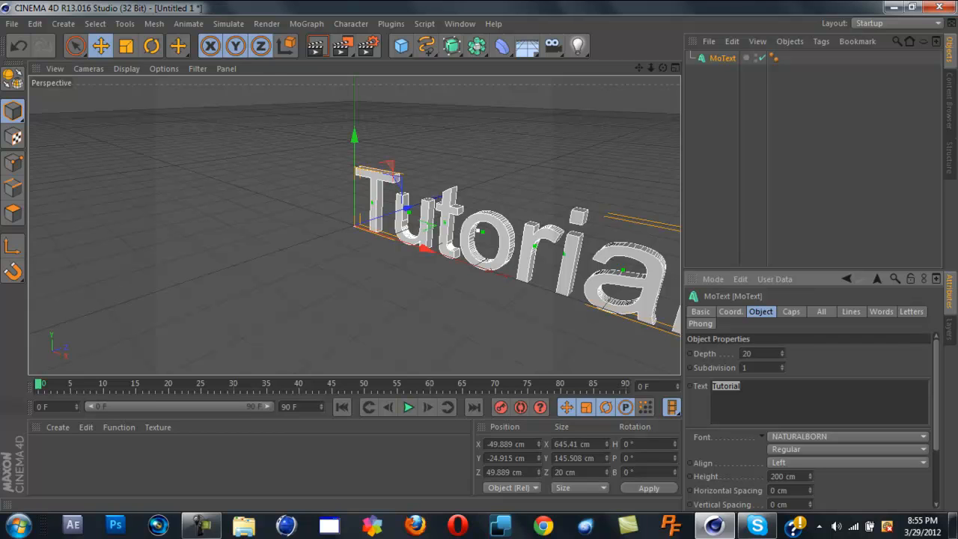
Step: Try the Moltors font on the Tutorial text
left_click(713, 394)
key("ctrl+a")
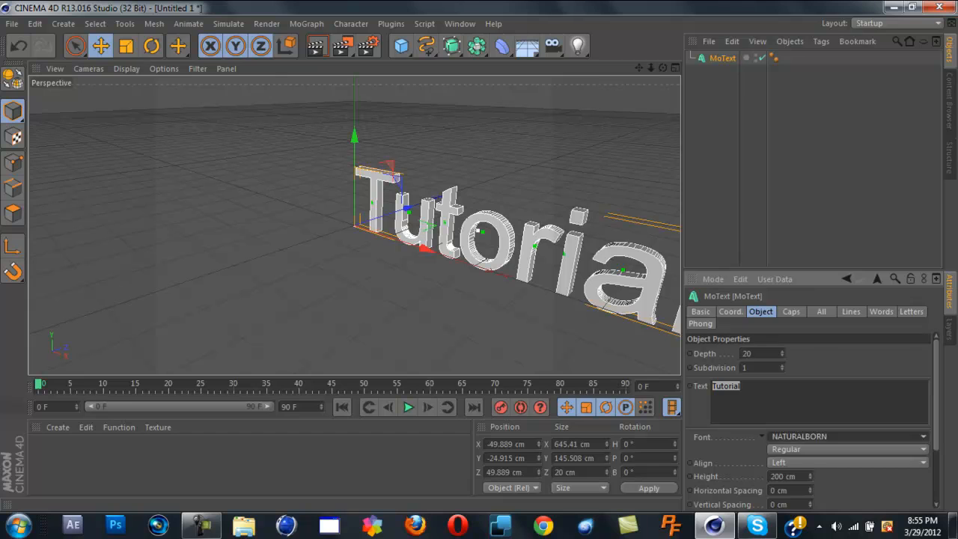
left_click(846, 437)
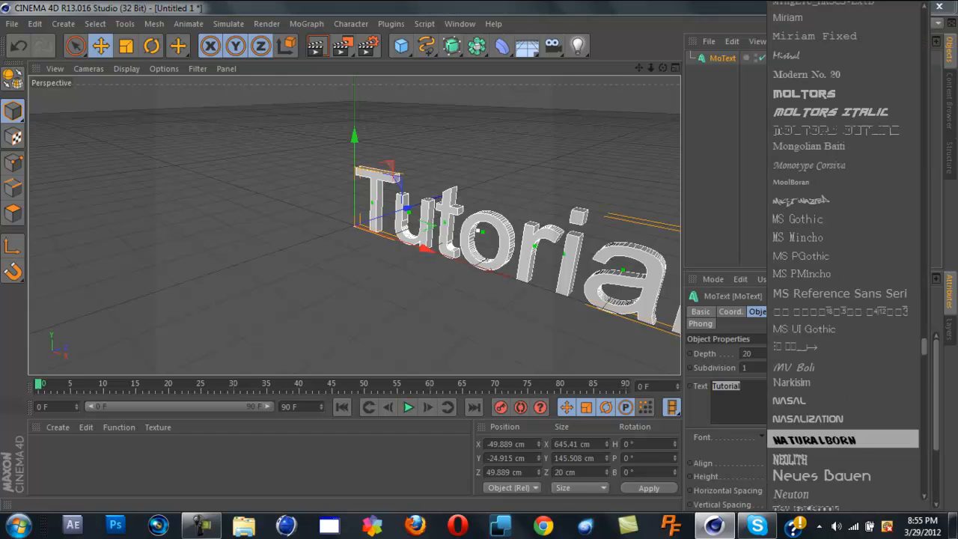
left_click(816, 94)
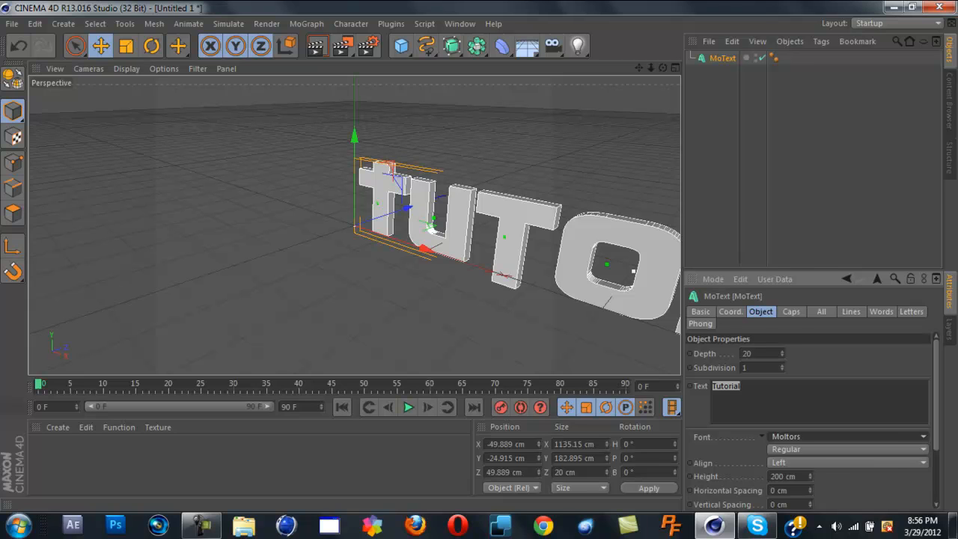
Step: Set the Tutorial text's font to Incised901 BdCn BT
left_click(846, 436)
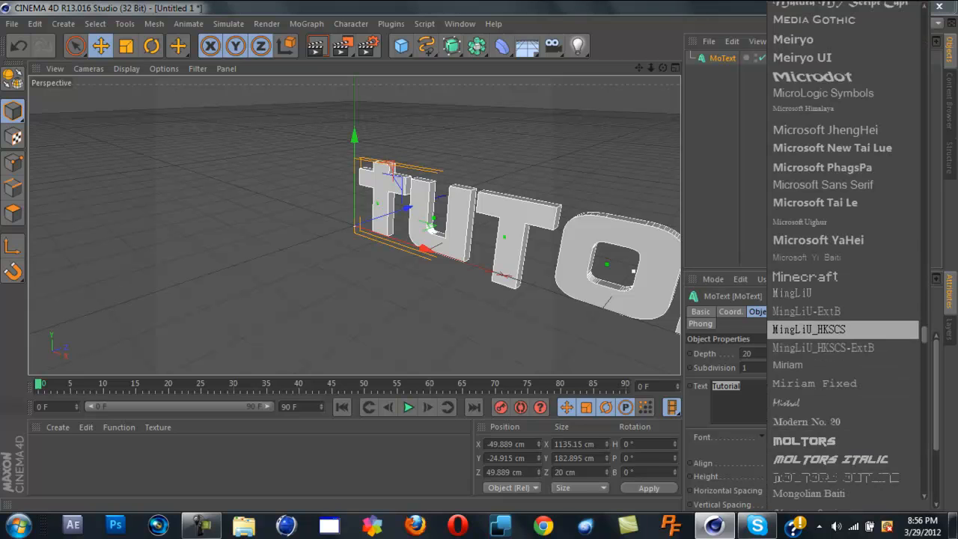
left_click(805, 276)
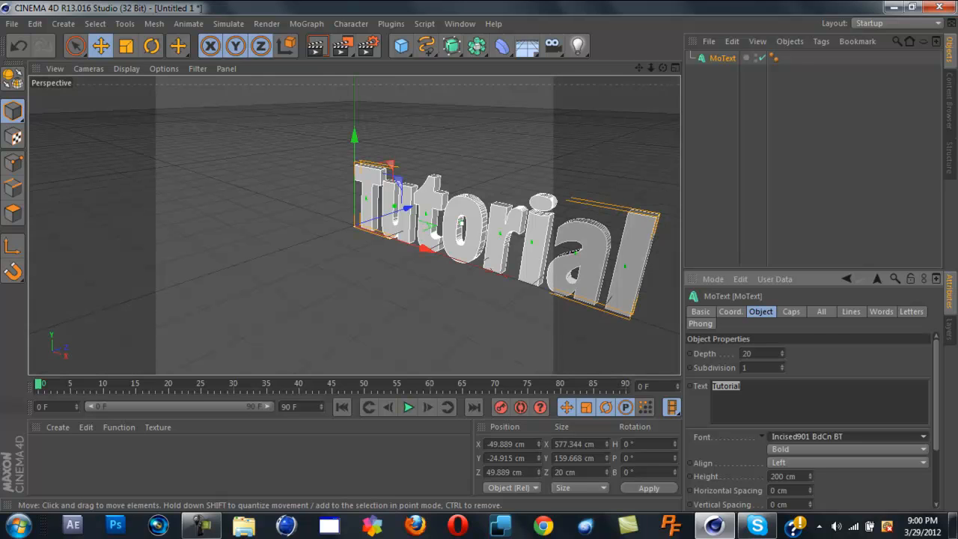
Step: Move the Tutorial text along the X axis to about -200 cm
left_click(426, 249)
left_click_drag(427, 249, 330, 255)
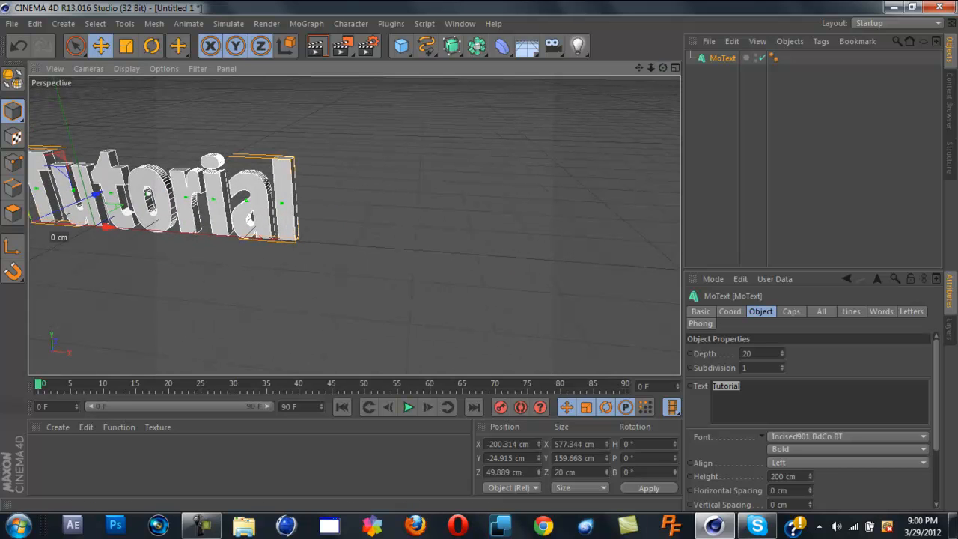
left_click_drag(639, 68, 835, 71)
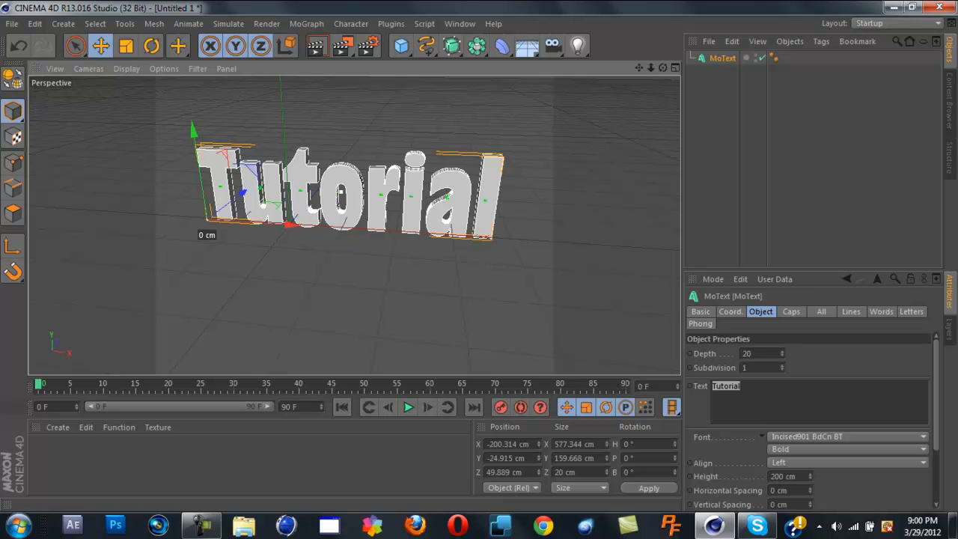
left_click_drag(638, 68, 672, 70)
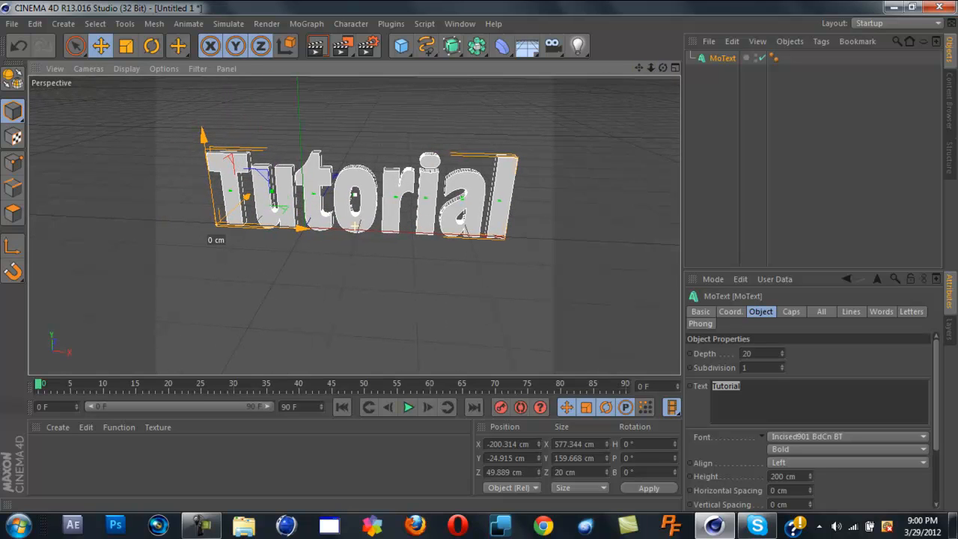
Step: Duplicate the MoText object and set the copy's depth to 50
left_click(713, 395)
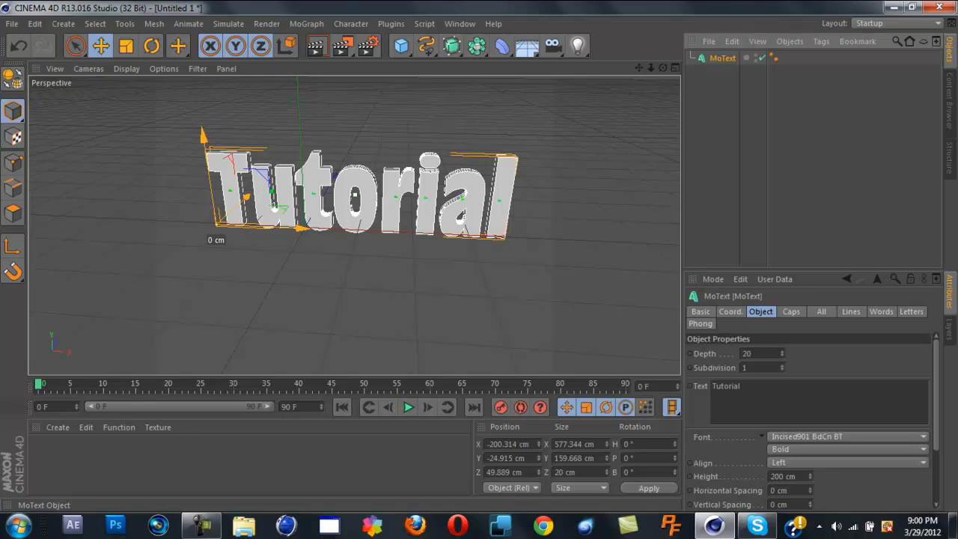
key("ctrl+v")
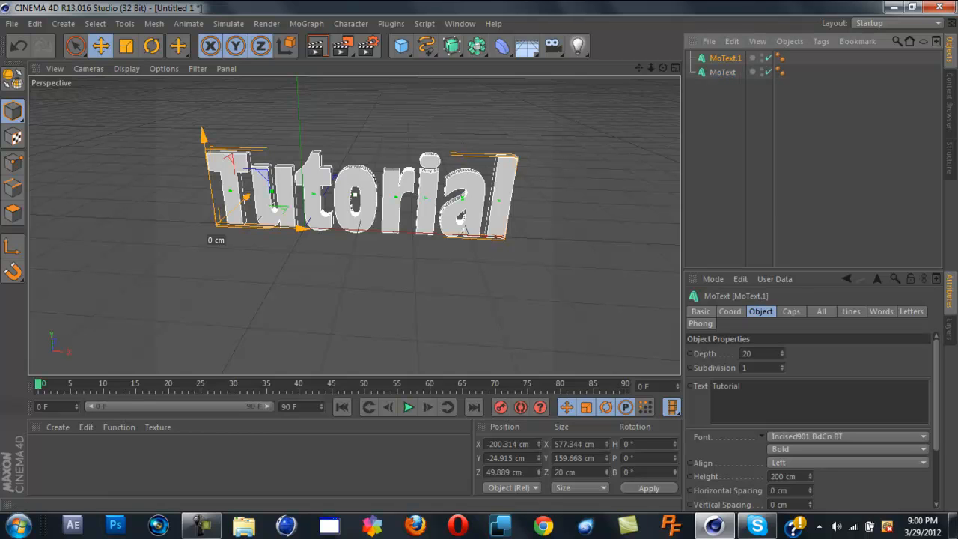
left_click_drag(754, 354, 741, 353)
type("50")
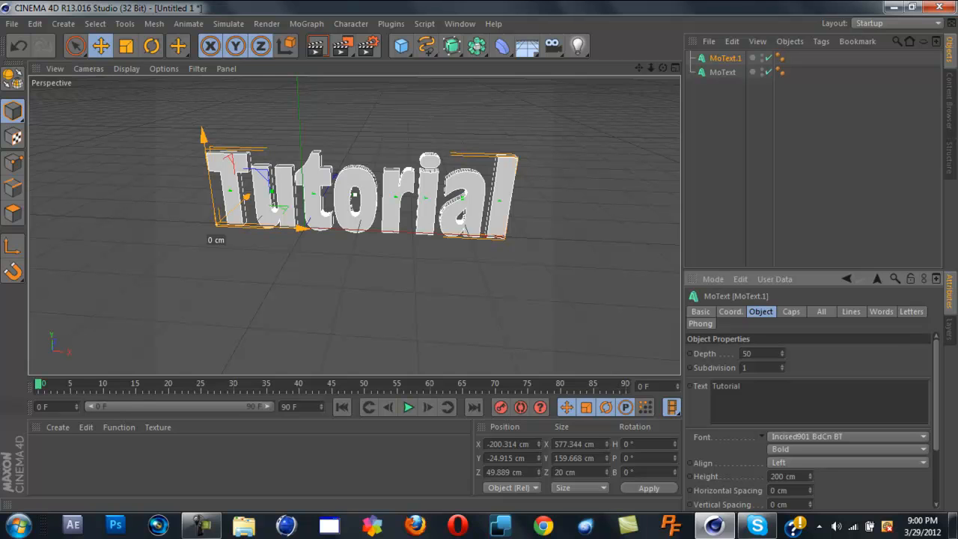
Step: Set the original MoText object's depth to 100
left_click(722, 73)
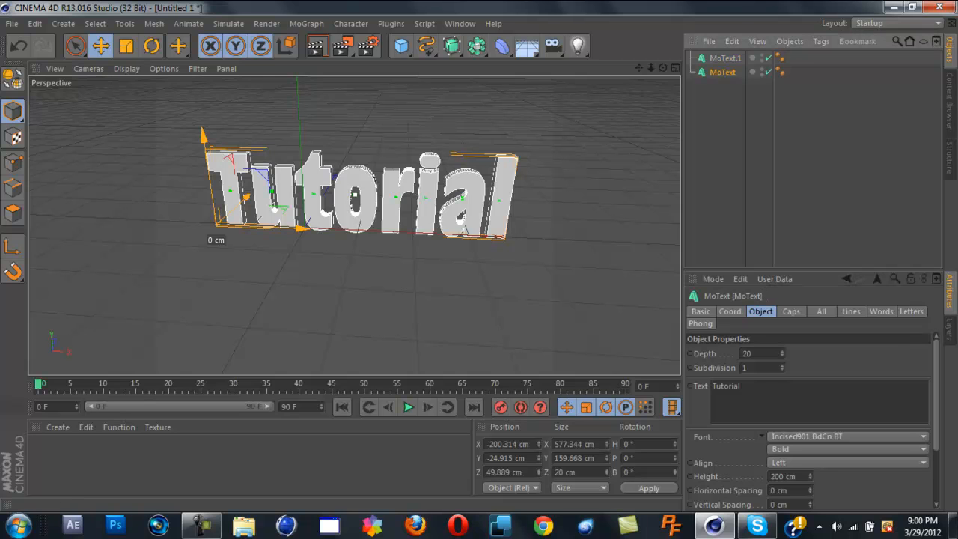
left_click_drag(753, 353, 741, 354)
type("100")
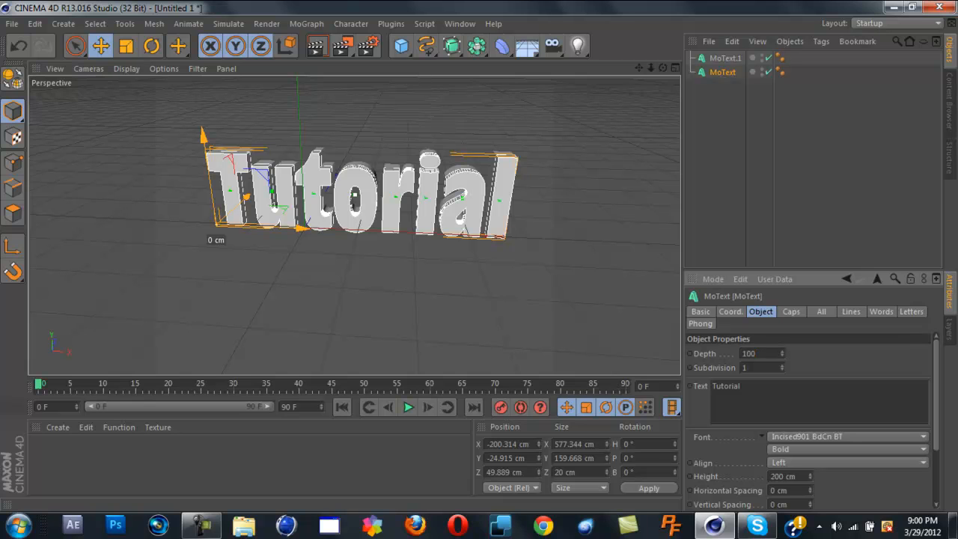
key("Return")
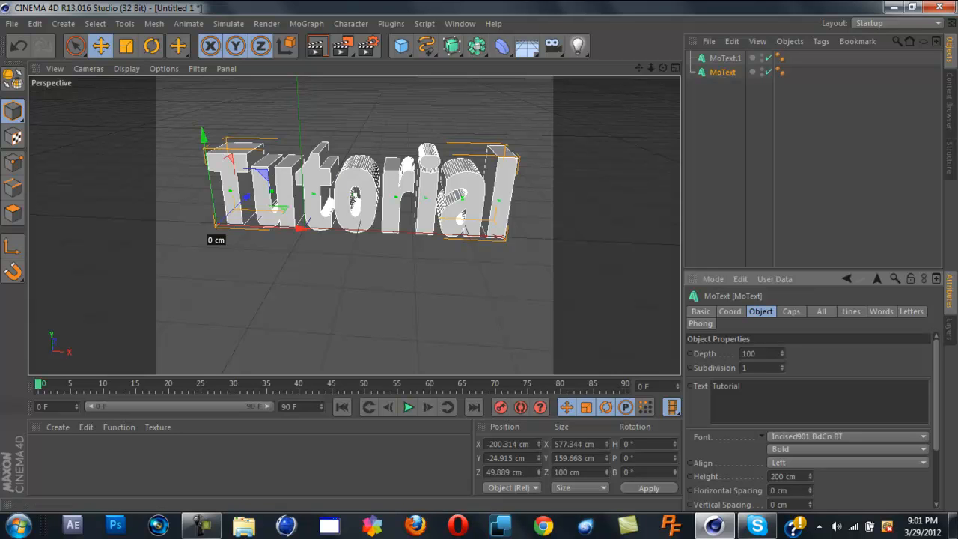
Step: Move the MoText.1 copy along the Z axis to about 77 cm, between the front and back of the deeper text
key("F5")
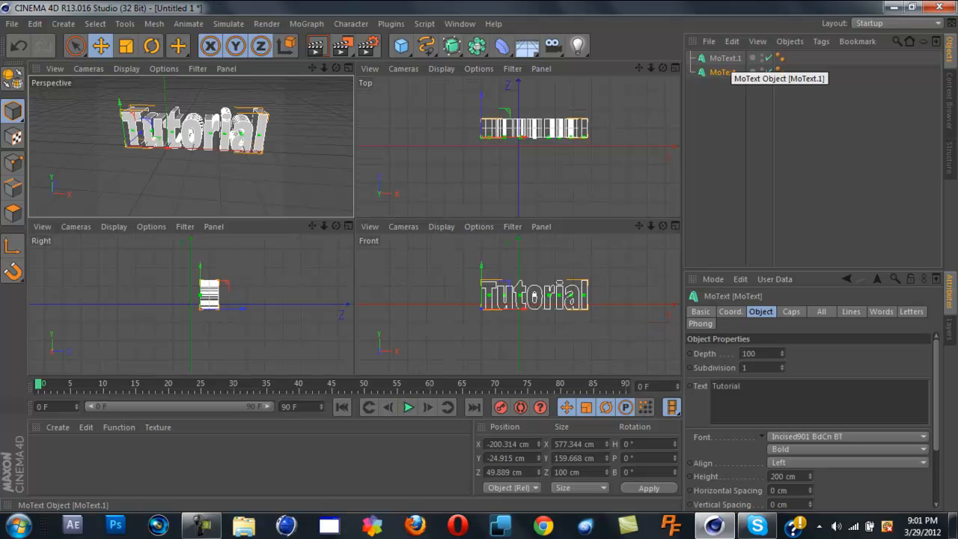
left_click(726, 58)
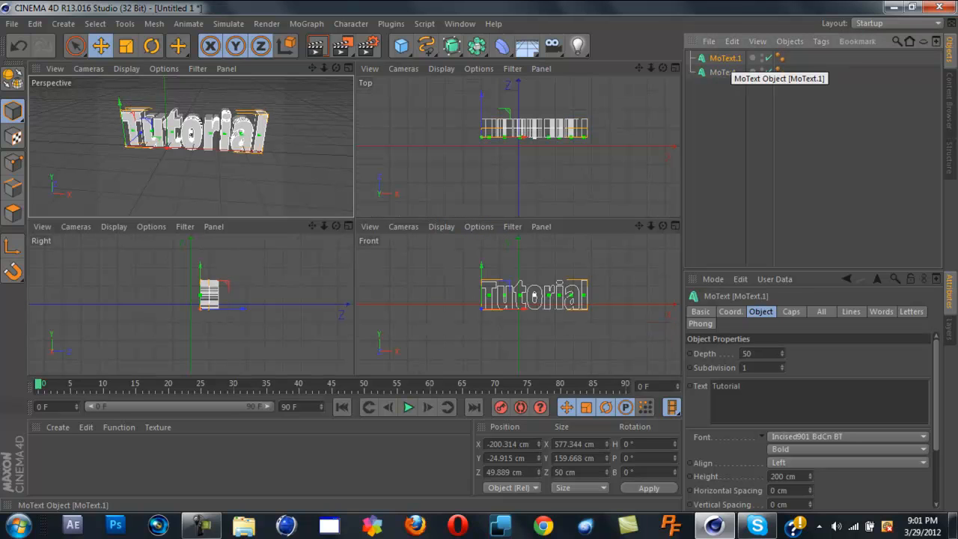
left_click_drag(482, 95, 481, 91)
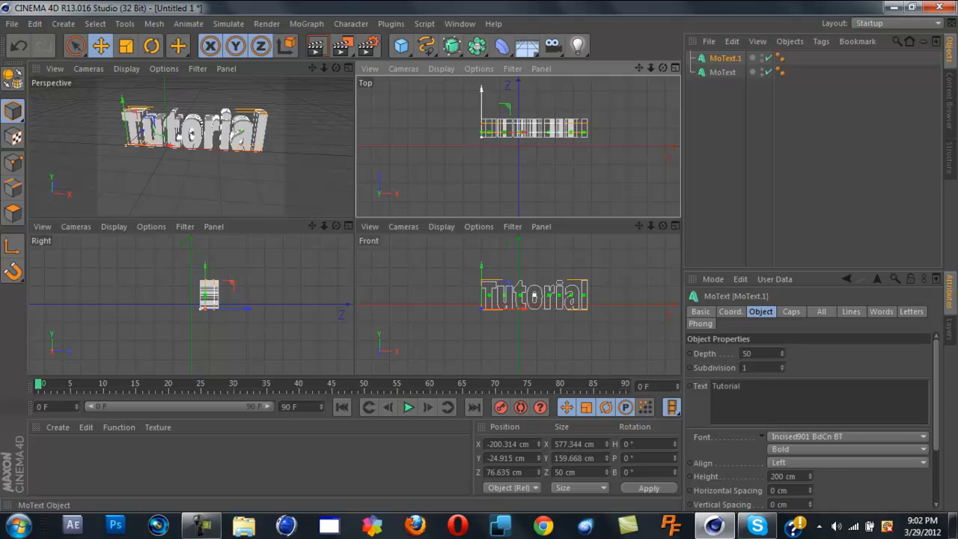
Step: Set both the start and end caps of MoText.1 to Fillet Cap
left_click(791, 312)
left_click(795, 353)
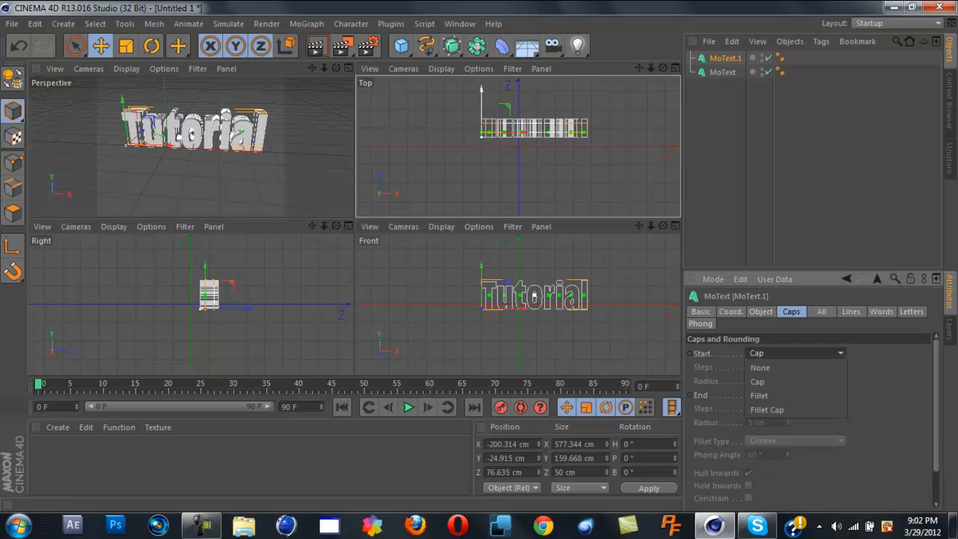
left_click(764, 410)
left_click(795, 394)
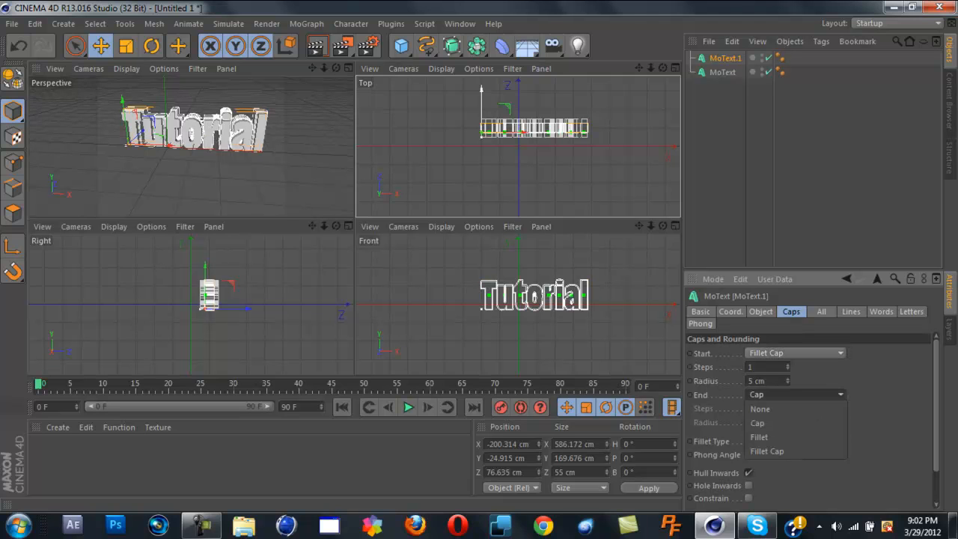
left_click(763, 451)
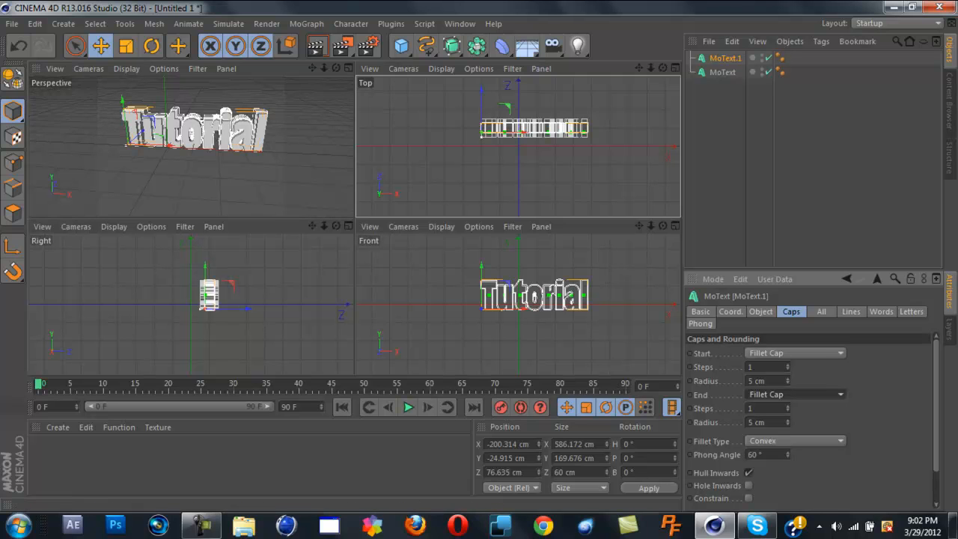
Step: Inspect the layered text in the full perspective view and check the object properties of MoText.1 and MoText
left_click(675, 68)
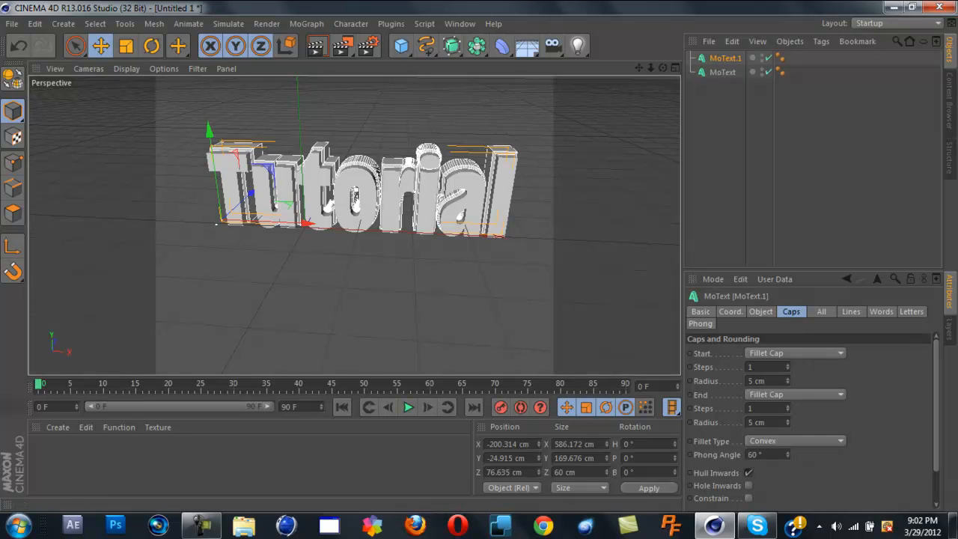
left_click_drag(664, 67, 684, 69)
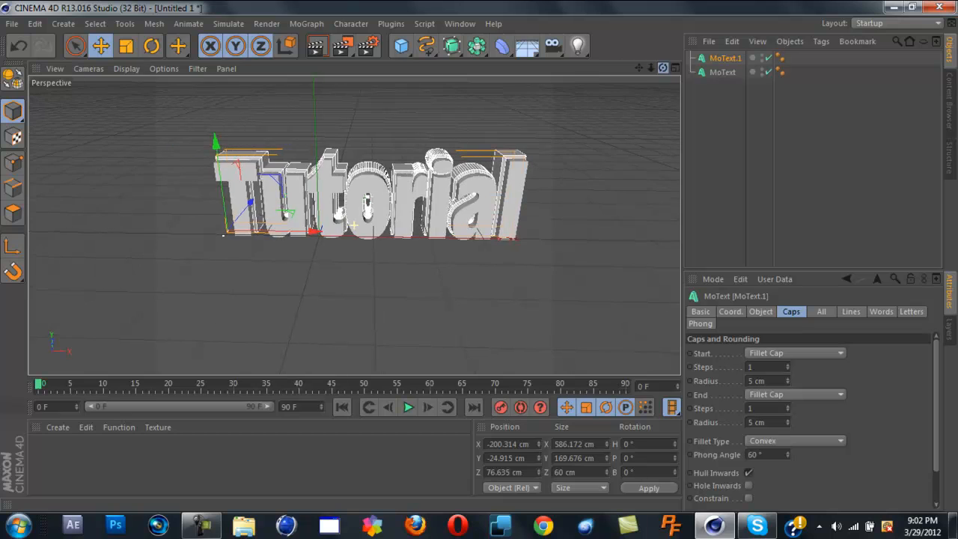
left_click(730, 101)
left_click(725, 58)
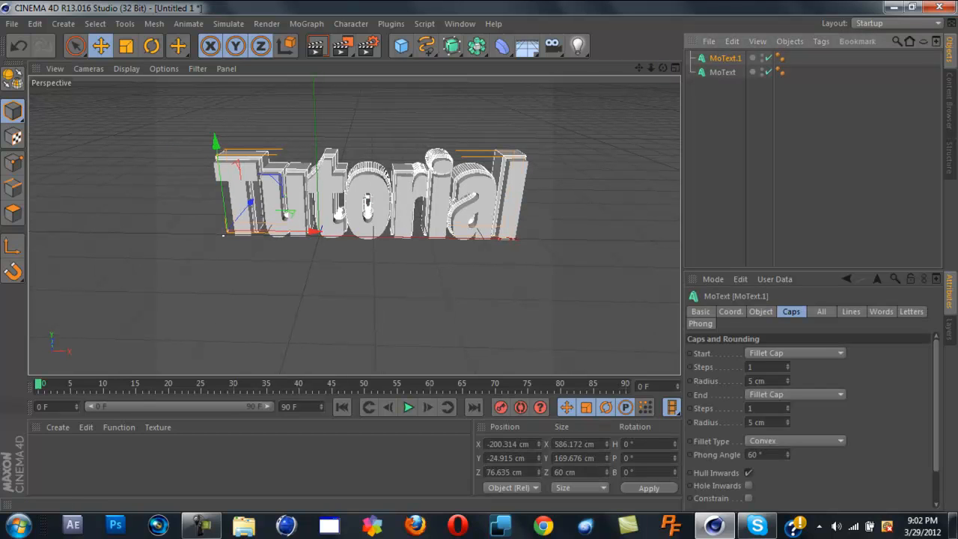
left_click(761, 312)
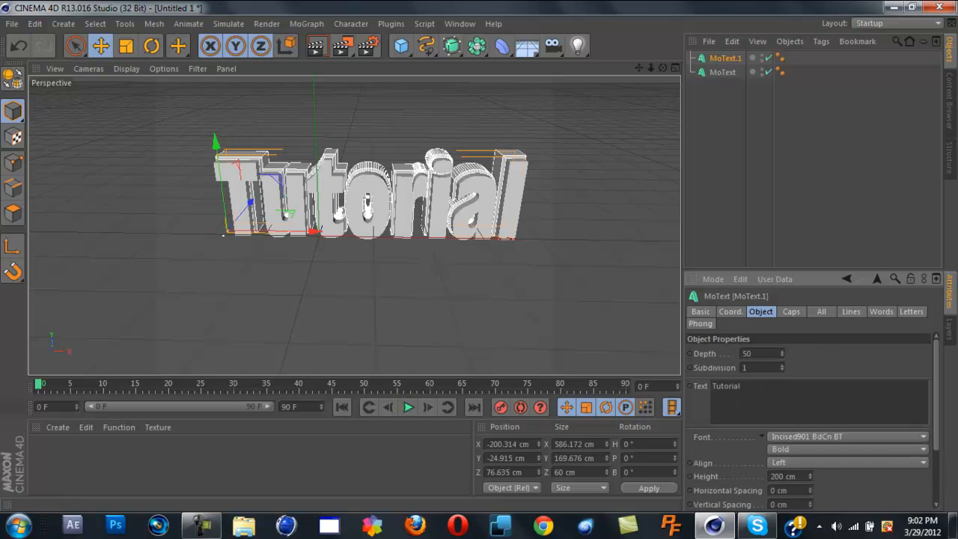
left_click(722, 73)
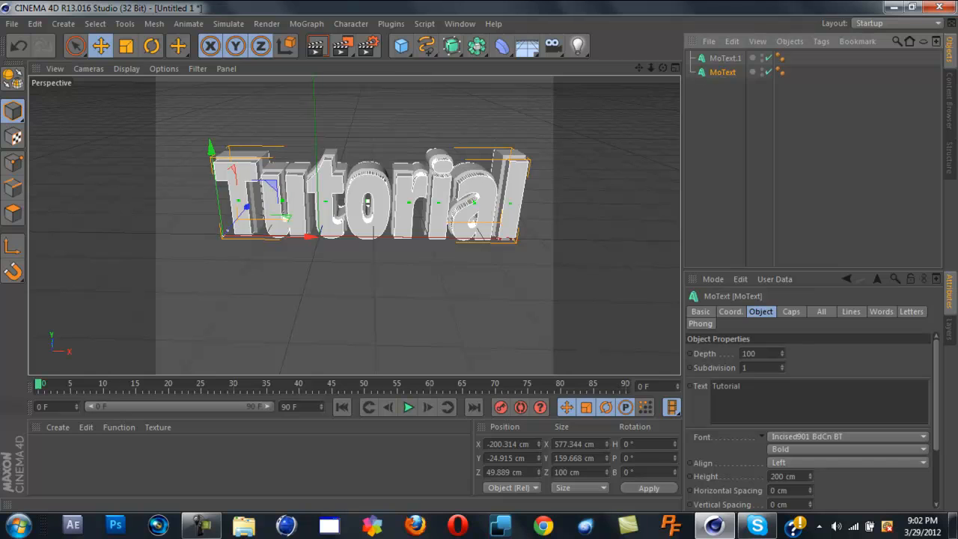
Step: Create a new material in the material manager
double_click(249, 464)
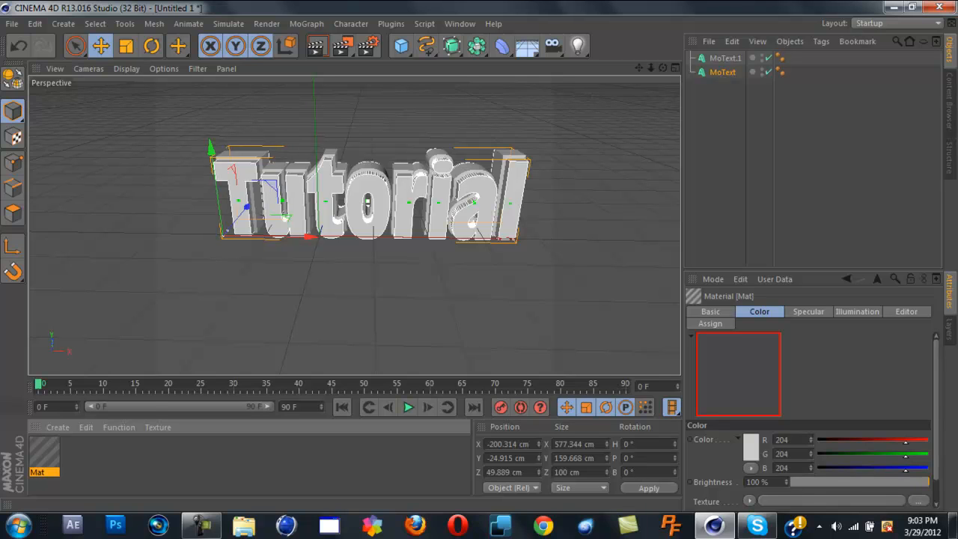
left_click(58, 428)
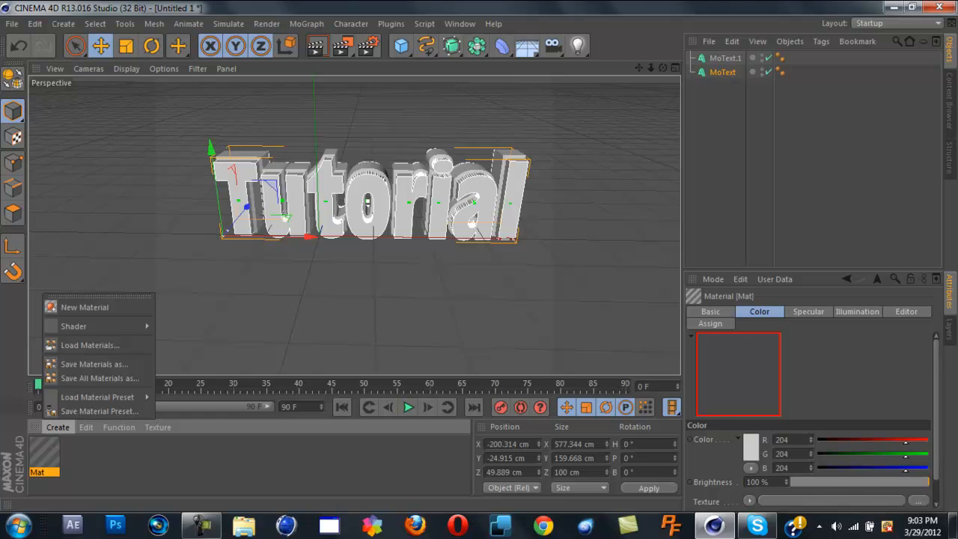
left_click(57, 427)
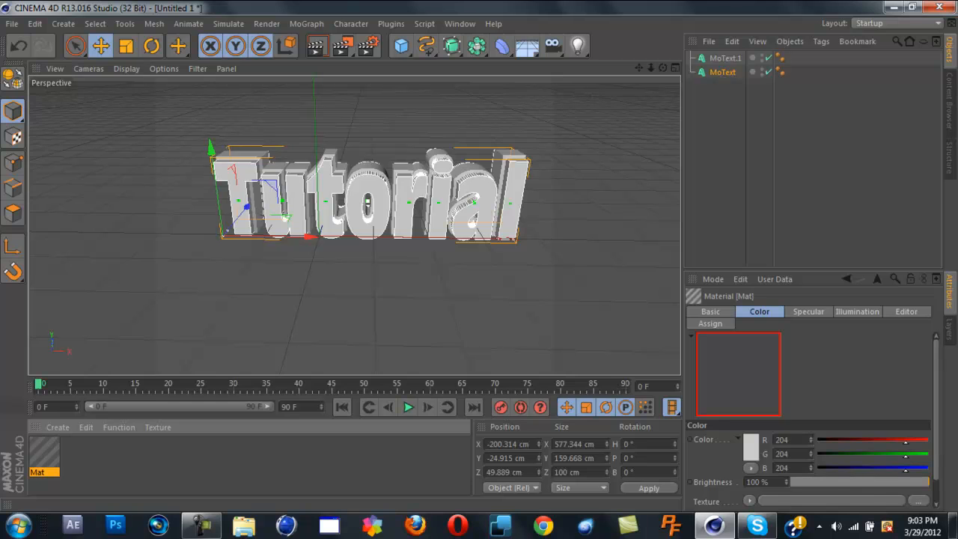
left_click(893, 7)
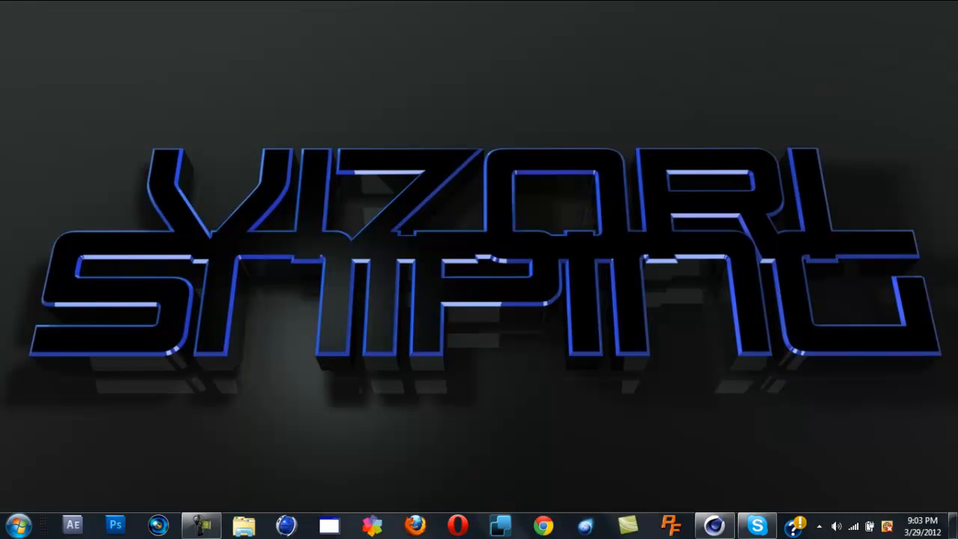
left_click(758, 526)
left_click(758, 525)
left_click(715, 525)
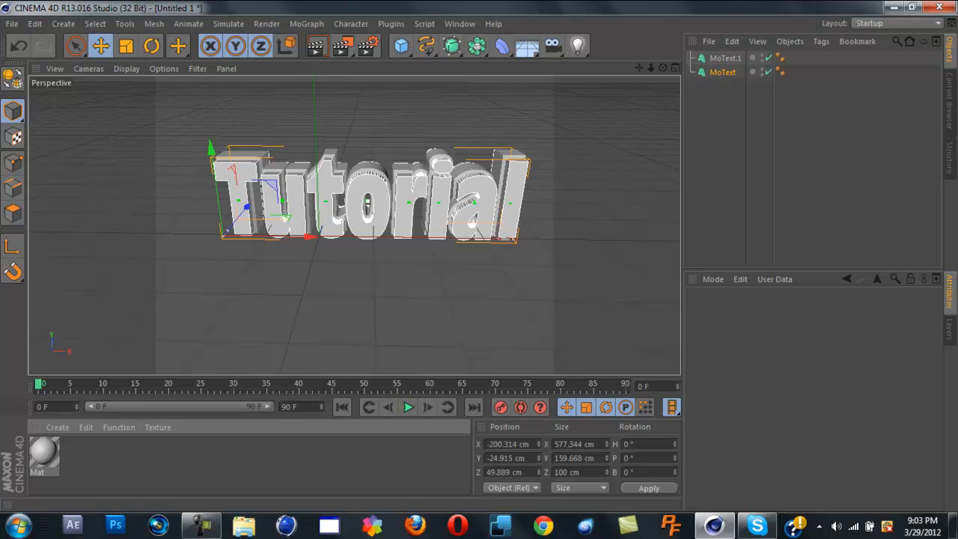
Step: Set the new material's color to a saturated blue with R 6, G 2, B 252
left_click(45, 453)
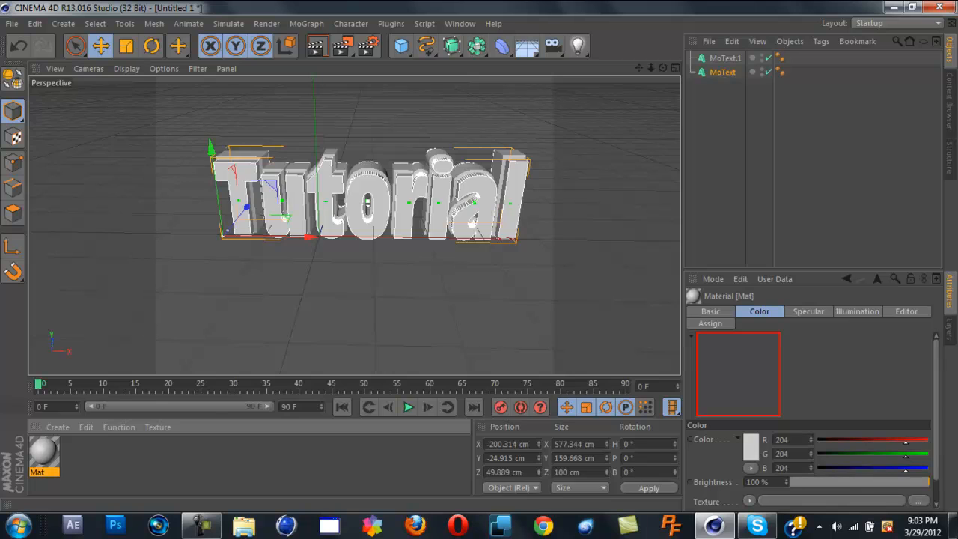
double_click(44, 453)
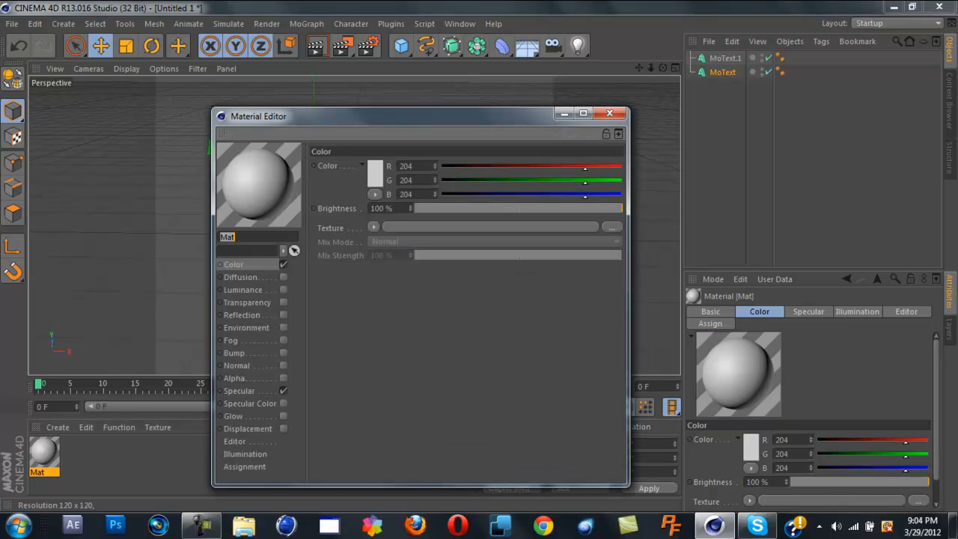
left_click(374, 173)
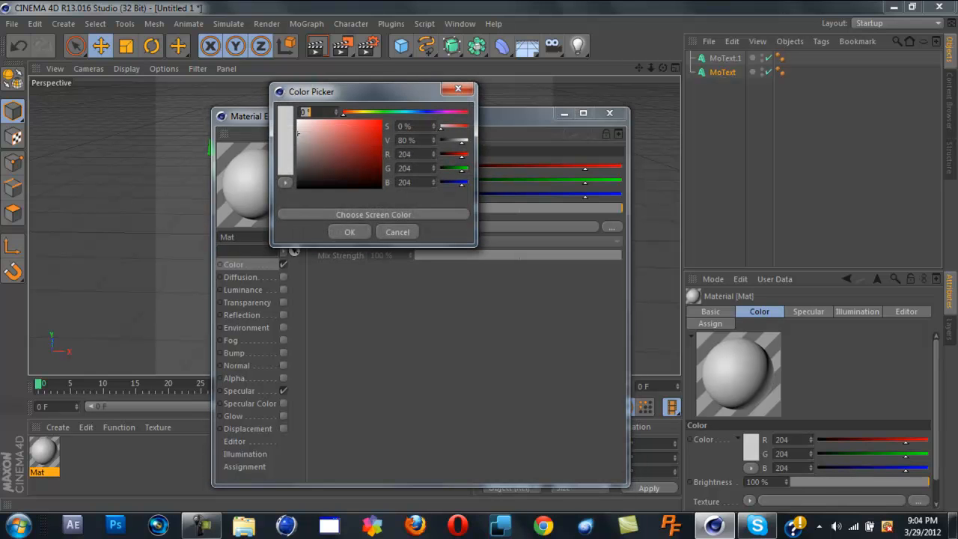
type("253")
key("Return")
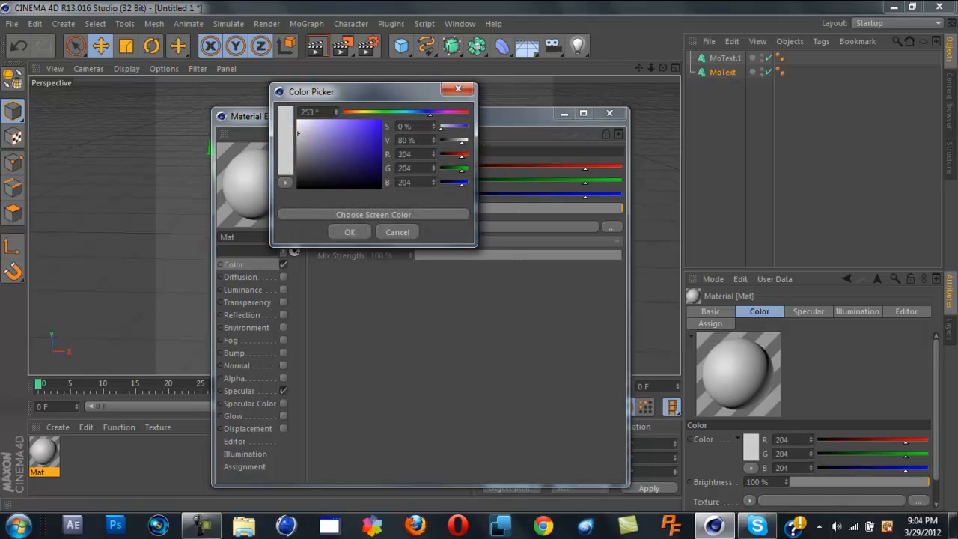
left_click_drag(430, 113, 429, 113)
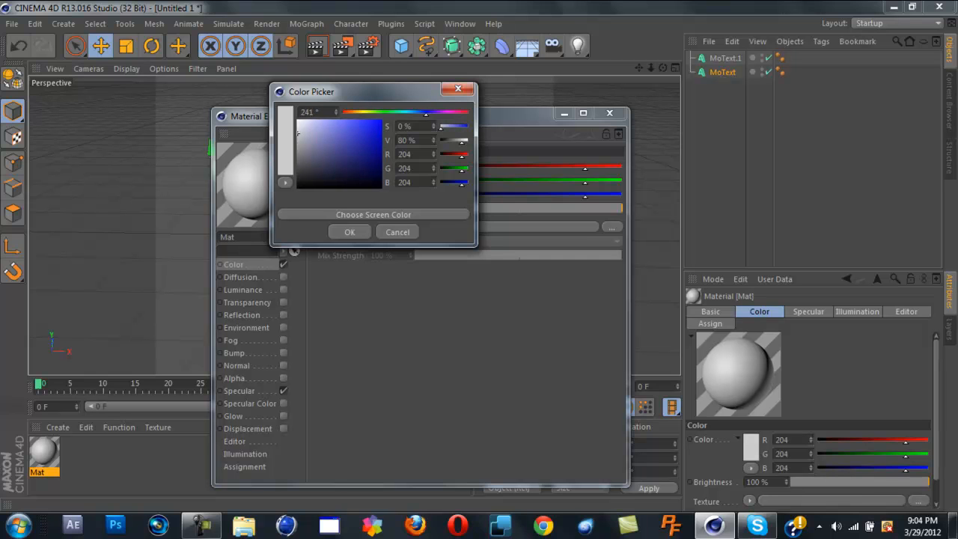
left_click_drag(298, 133, 380, 122)
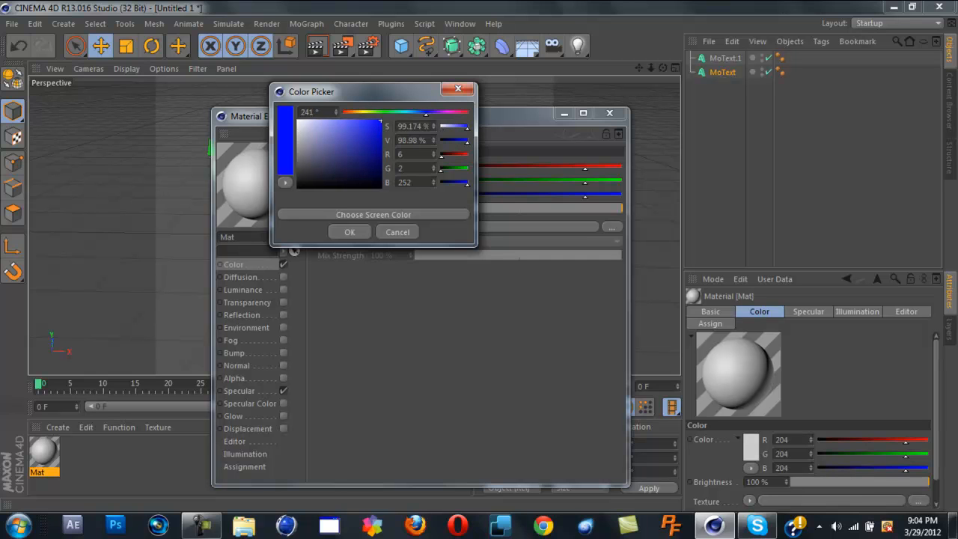
key("Return")
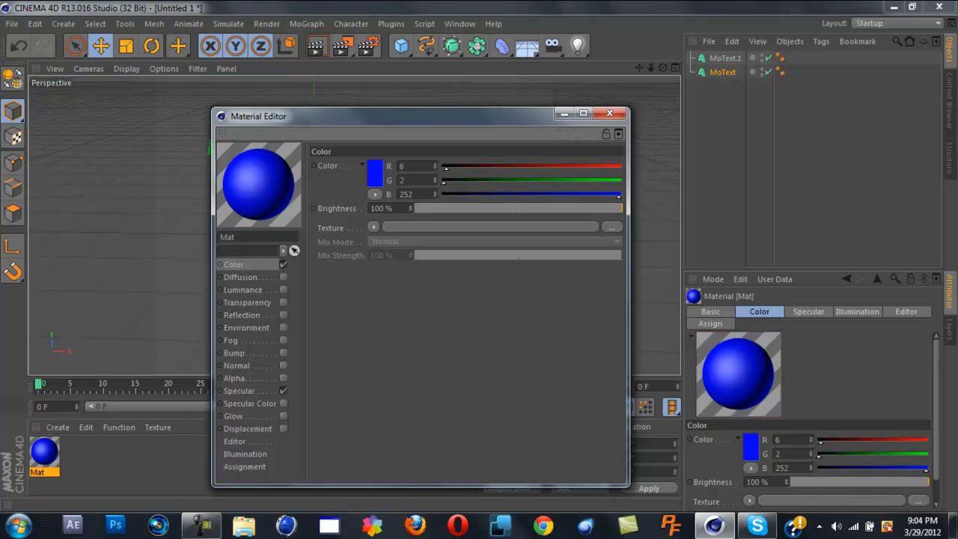
Step: Enable Transparency on the blue material and set its brightness to 15%
left_click(243, 290)
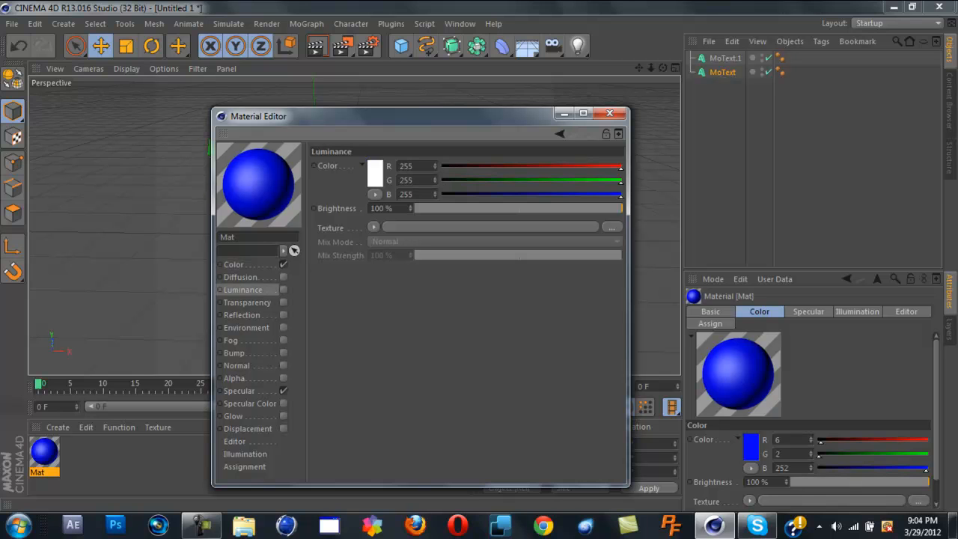
left_click(247, 303)
left_click(283, 302)
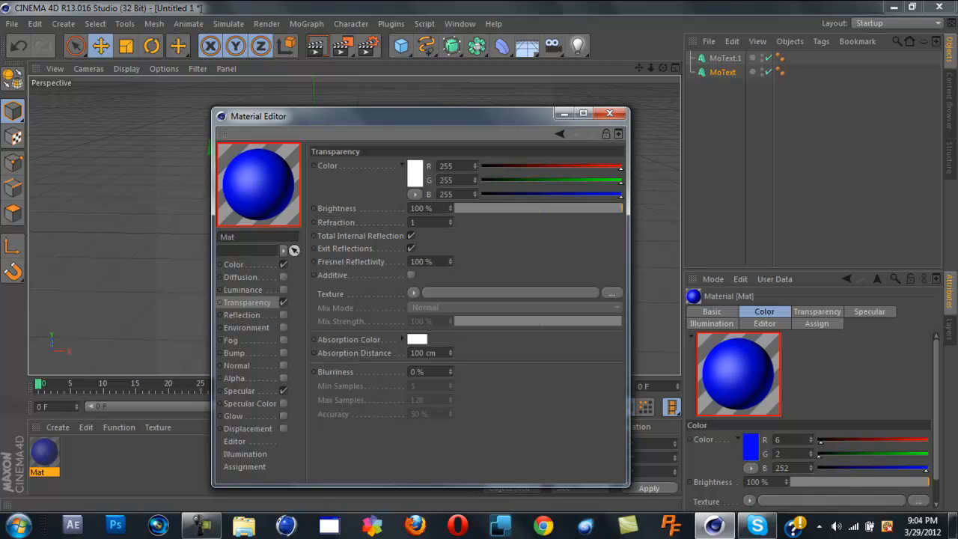
left_click(462, 208)
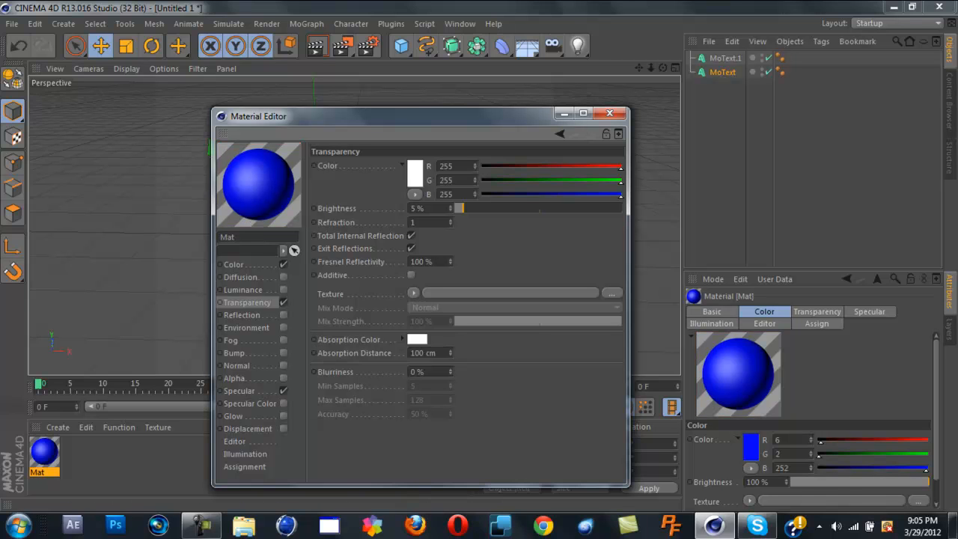
type("15")
key("Return")
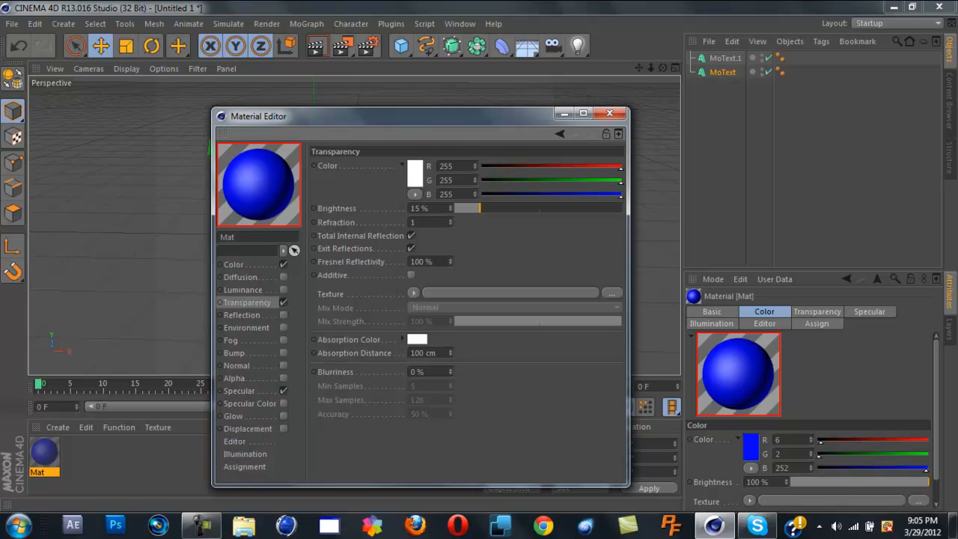
Step: Set the material's transparency color to blue with hue 237°, giving R 2, G 14, B 252
left_click(414, 173)
type("237")
key("Return")
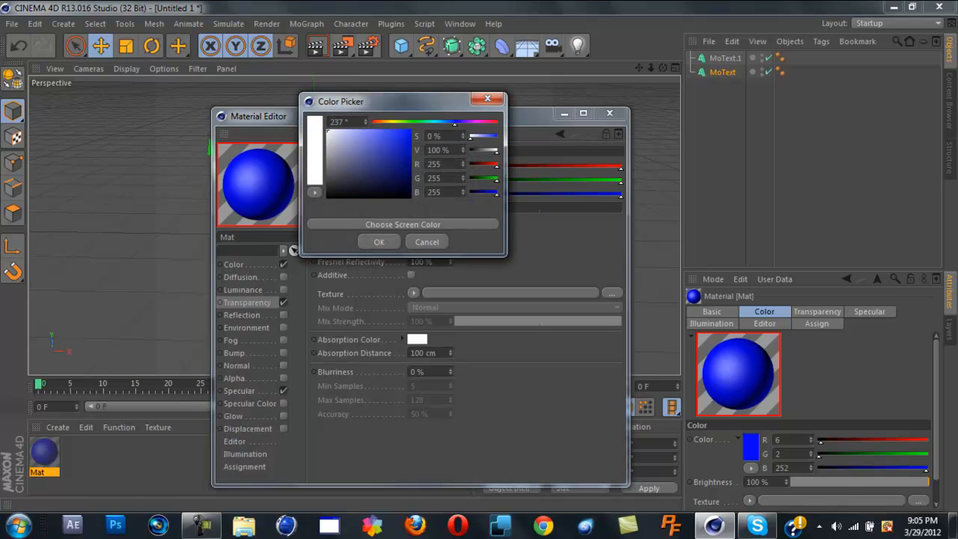
left_click(410, 132)
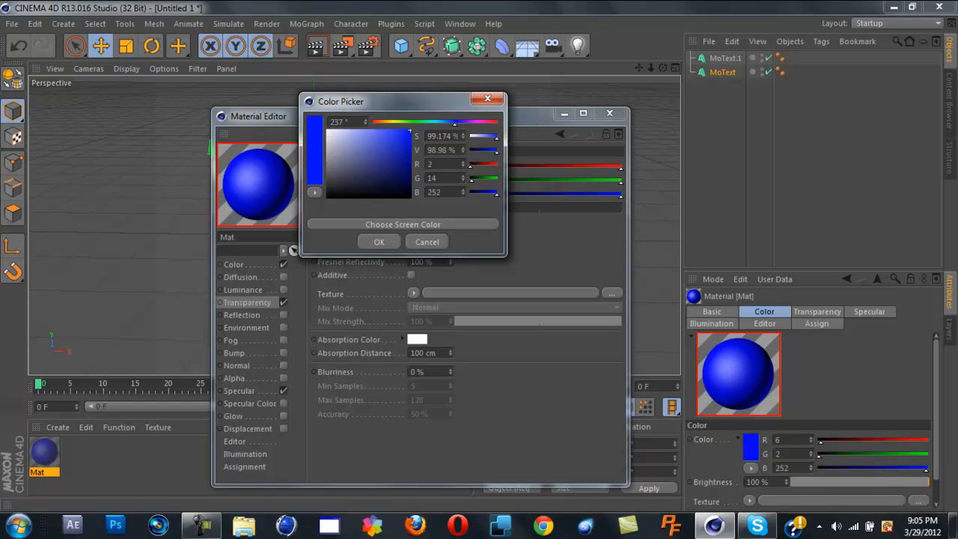
left_click(379, 241)
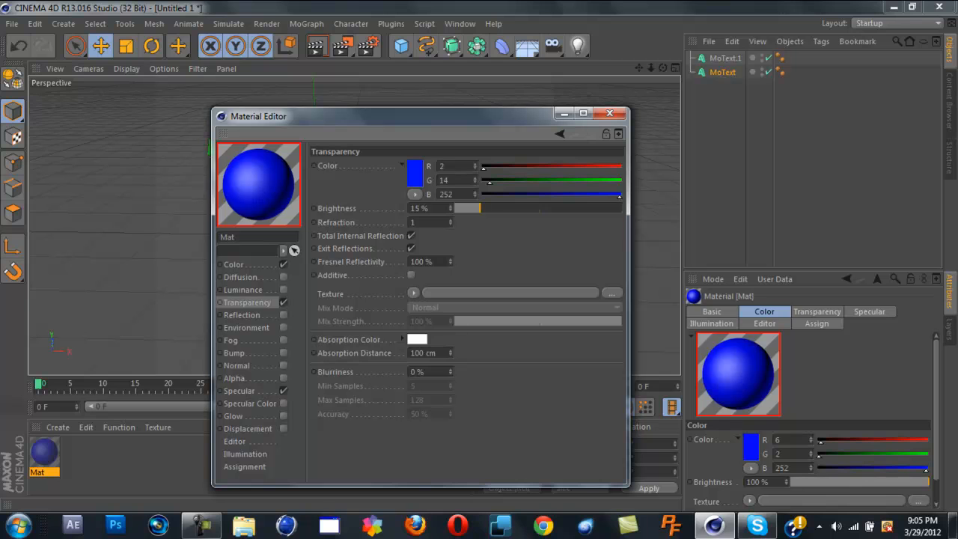
Step: Enable Reflection on the material and lower its brightness to 6%
left_click(243, 315)
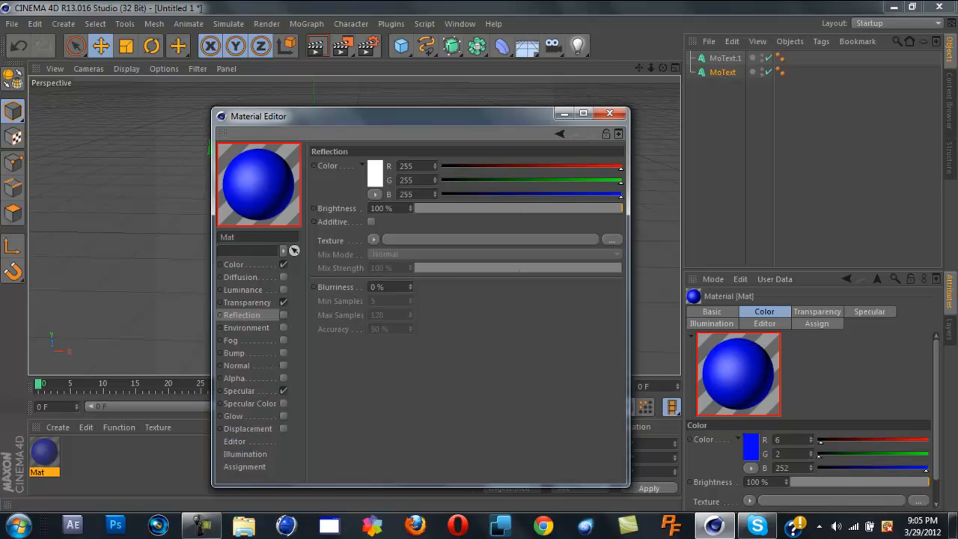
left_click(375, 174)
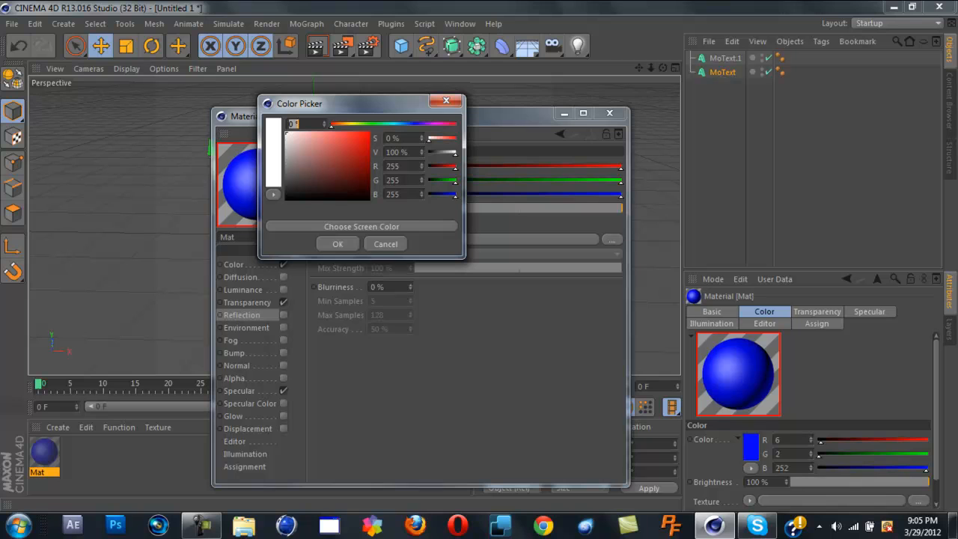
key("Escape")
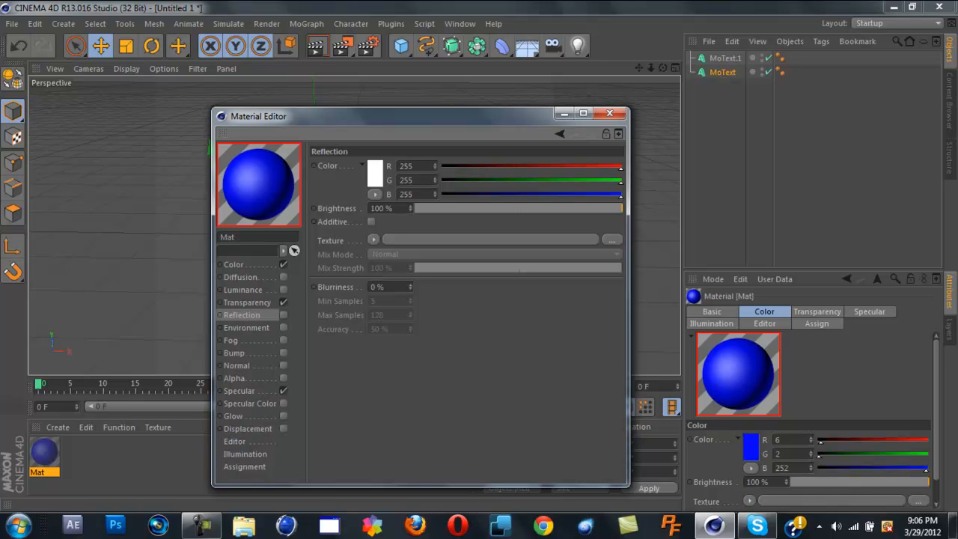
left_click(283, 315)
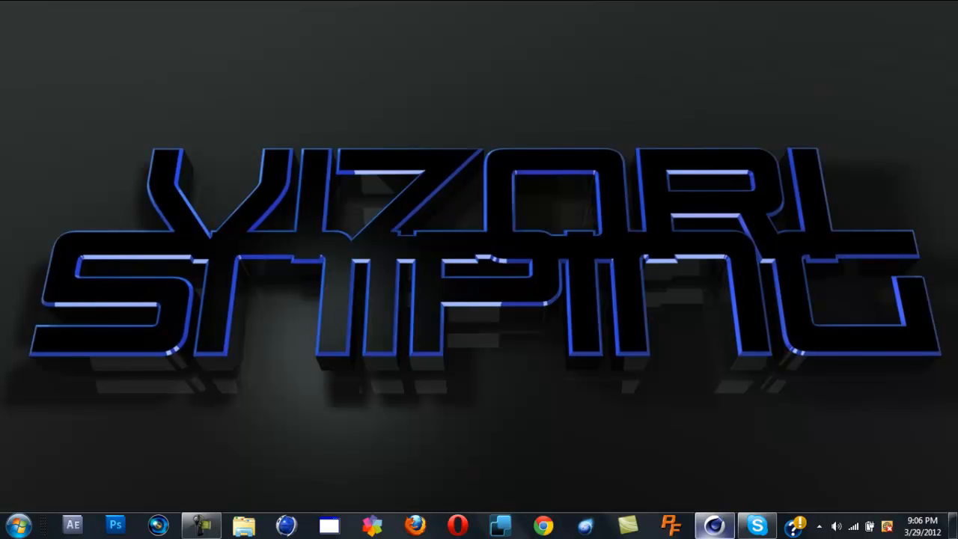
left_click(715, 525)
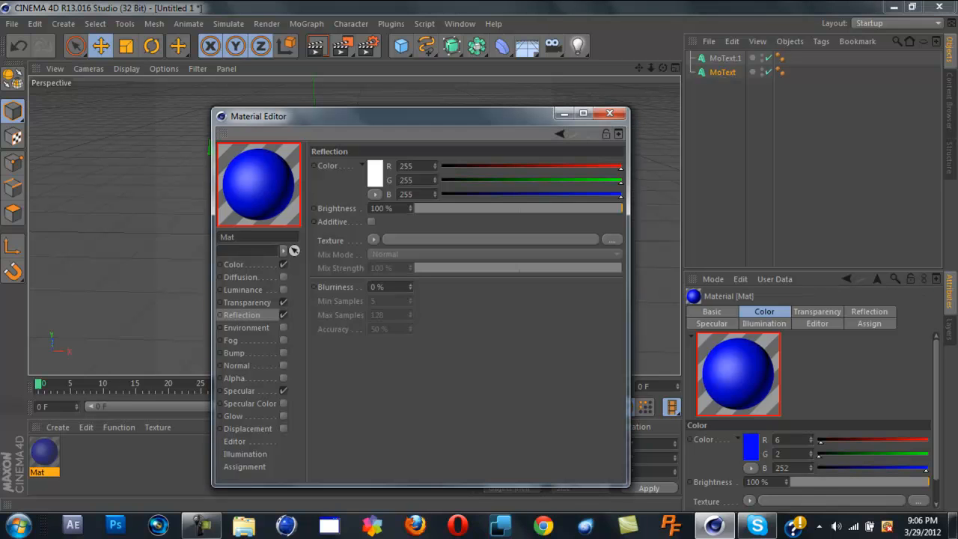
left_click(427, 208)
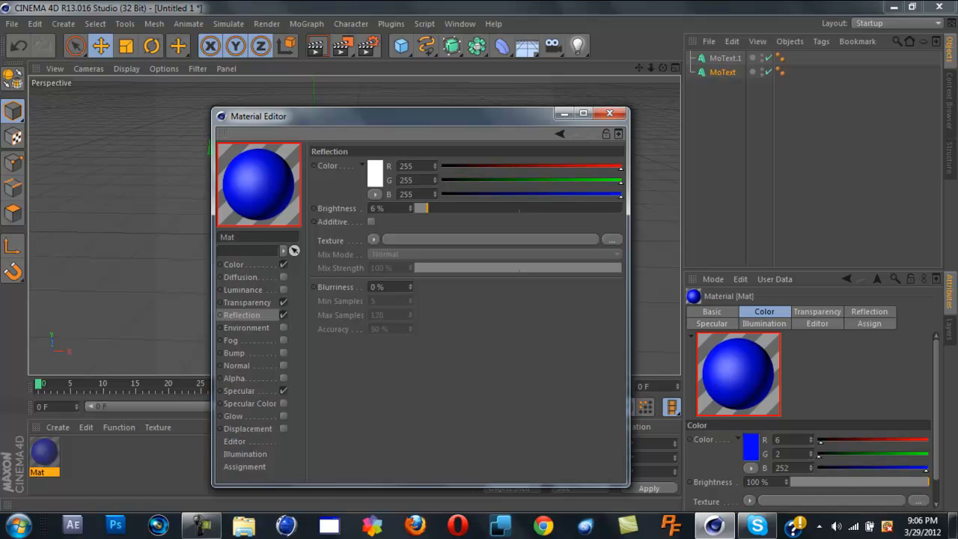
Step: Set the material's reflection color to light blue with R 0, G 151, B 252
left_click(373, 172)
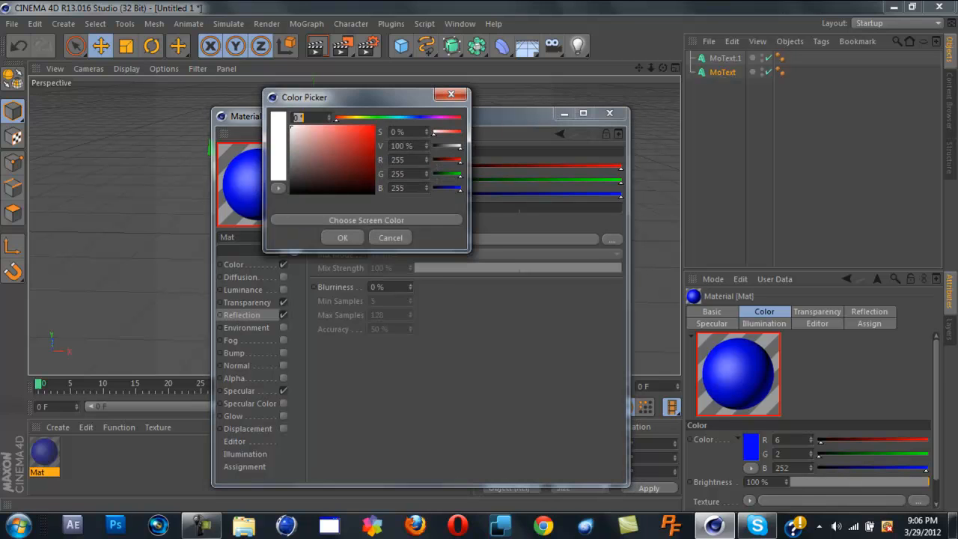
type("235")
key("Return")
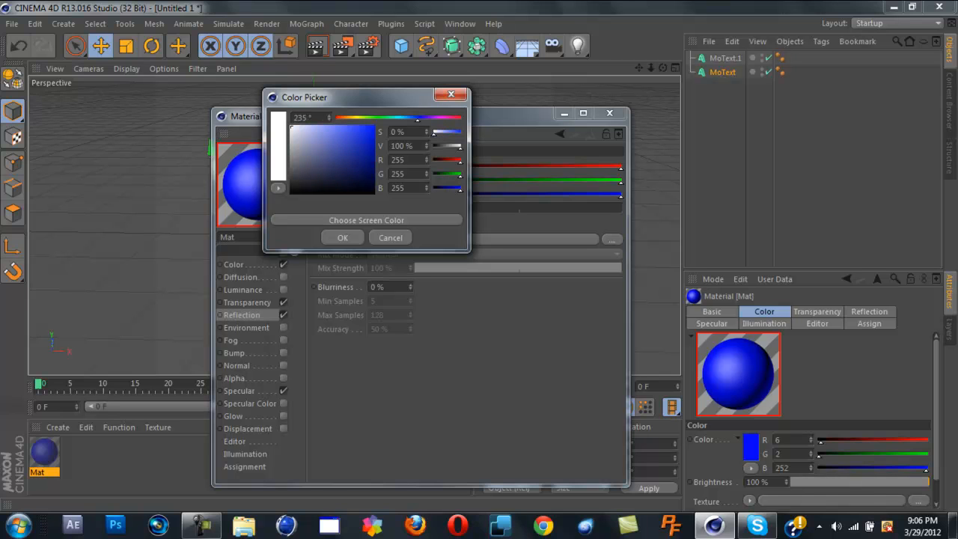
mouse_move(418, 118)
left_mouse_down()
mouse_move(407, 119)
mouse_move(460, 132)
left_mouse_up()
left_click(342, 237)
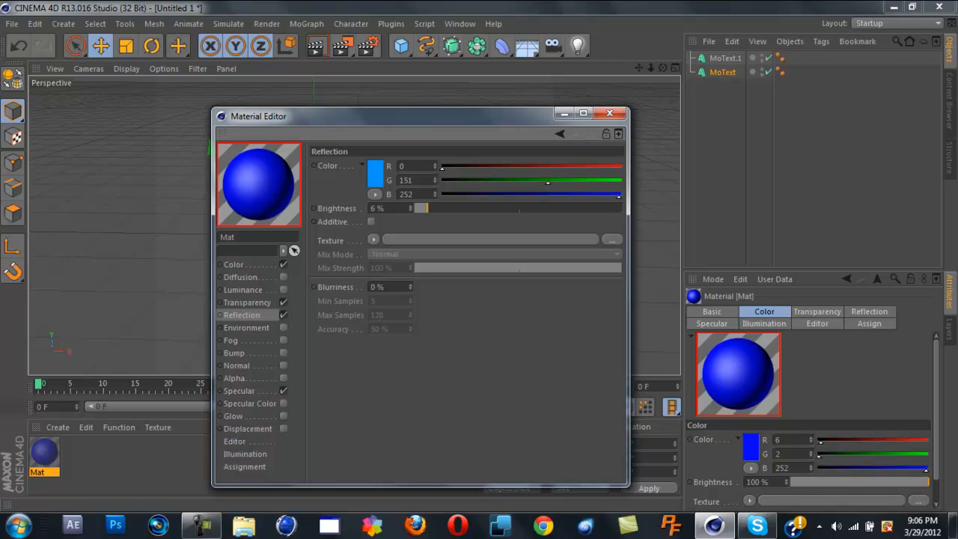
Step: Enable Luminance on the material with a dark blue color of R 15, G 0, B 189 and 49% brightness
left_click(283, 289)
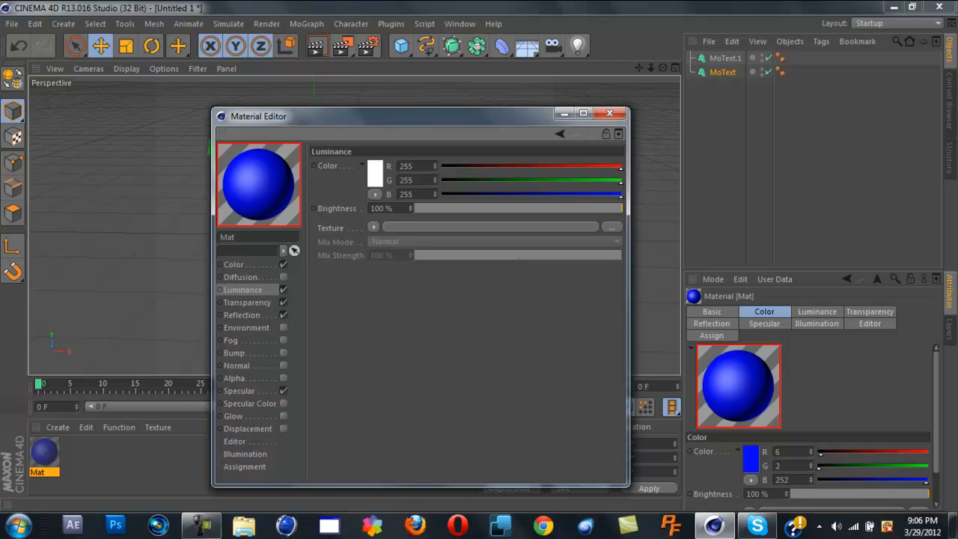
left_click(376, 173)
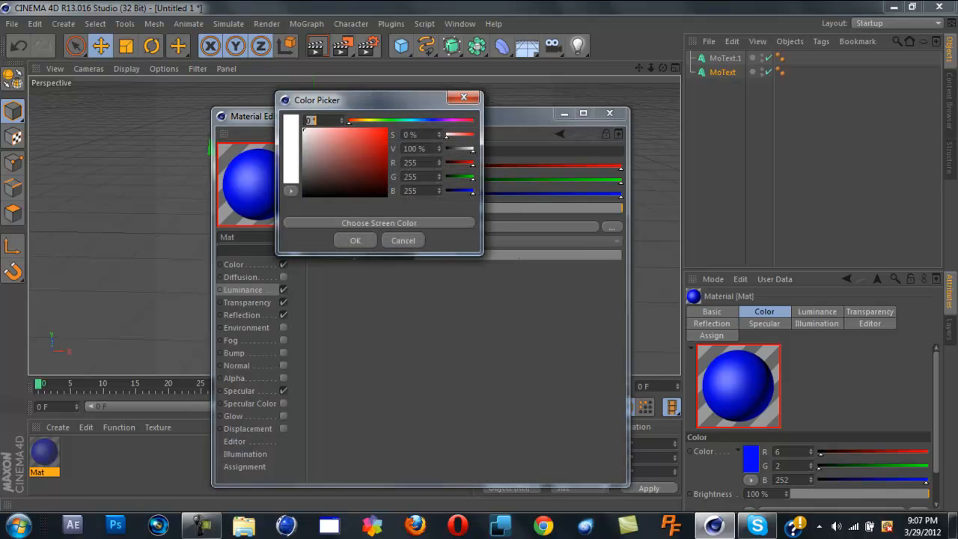
type("245")
key("Return")
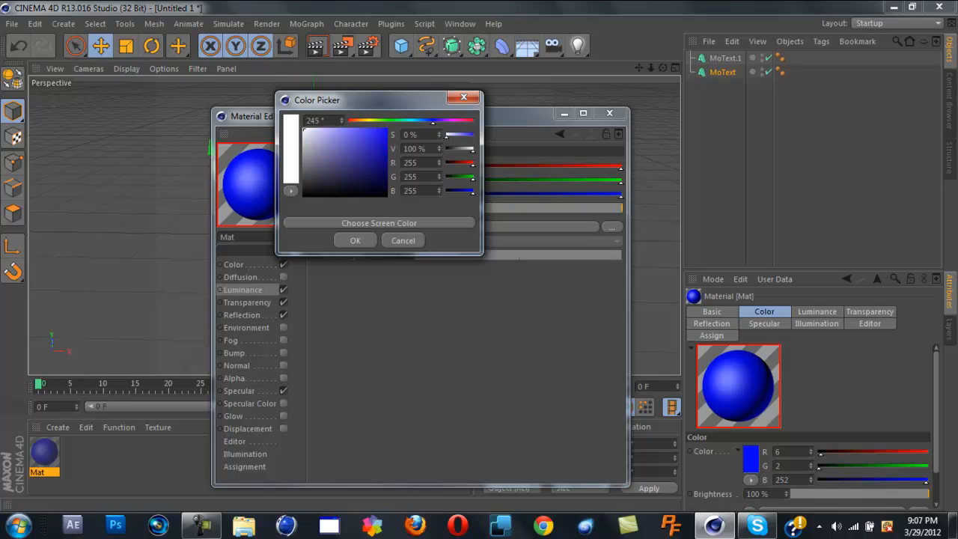
left_click(386, 131)
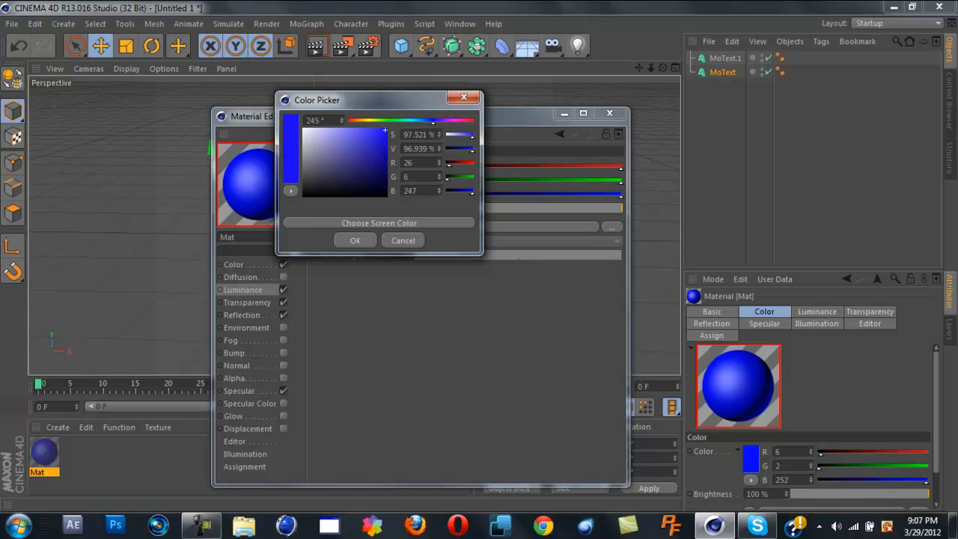
left_click_drag(386, 131, 387, 145)
left_click(355, 240)
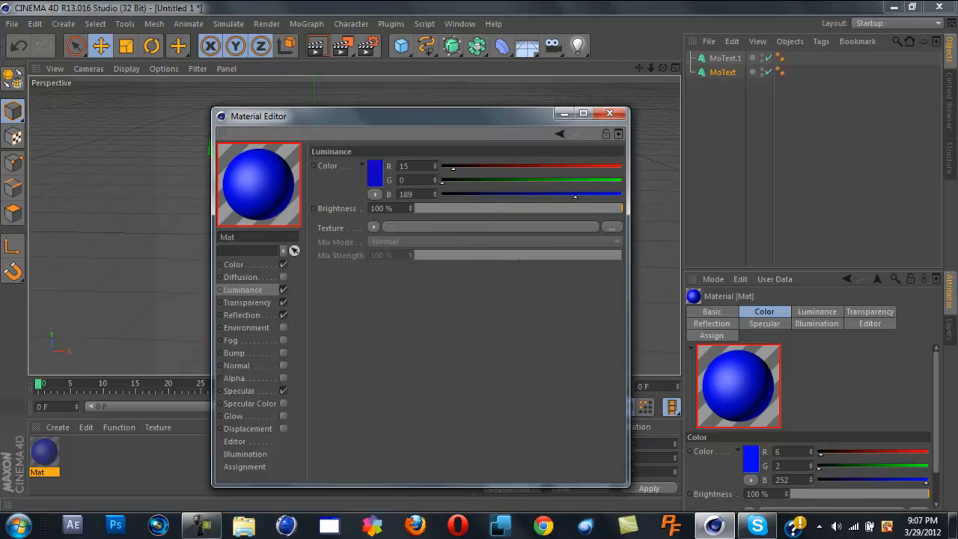
left_click(516, 209)
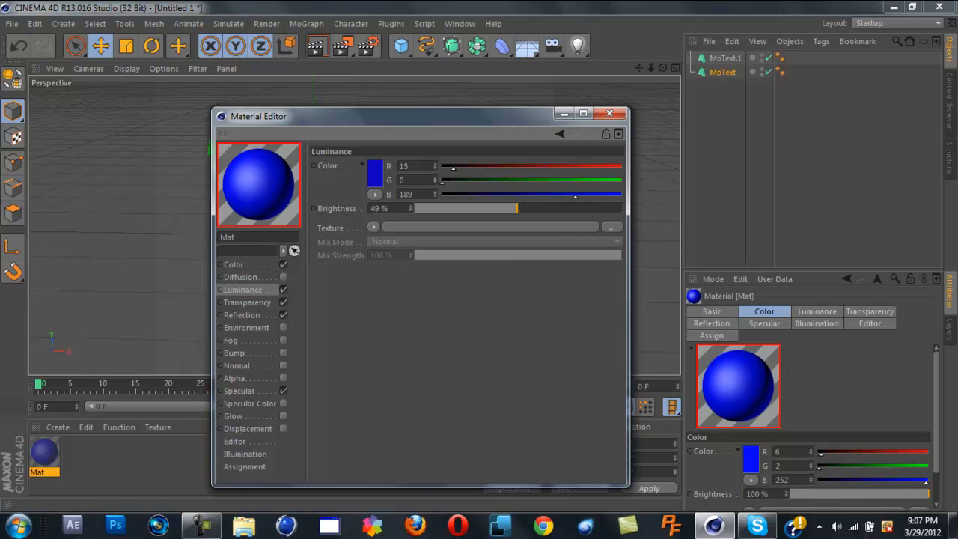
left_click(247, 303)
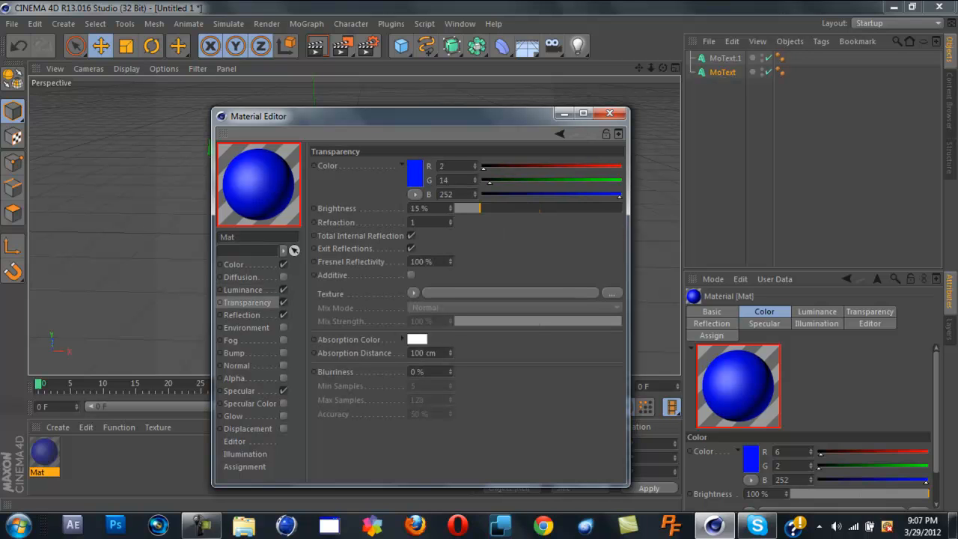
Step: Set the blue material's transparency brightness to 25% and minimize the Material Editor
left_click_drag(479, 209, 478, 209)
left_click_drag(479, 208, 484, 209)
key("Left")
key("BackSpace")
key("Delete")
type("25")
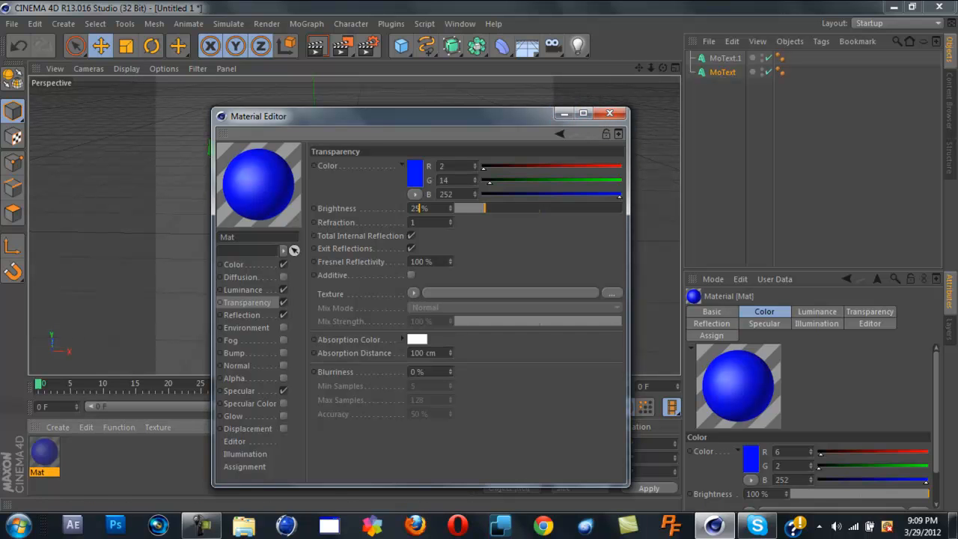
left_click(564, 114)
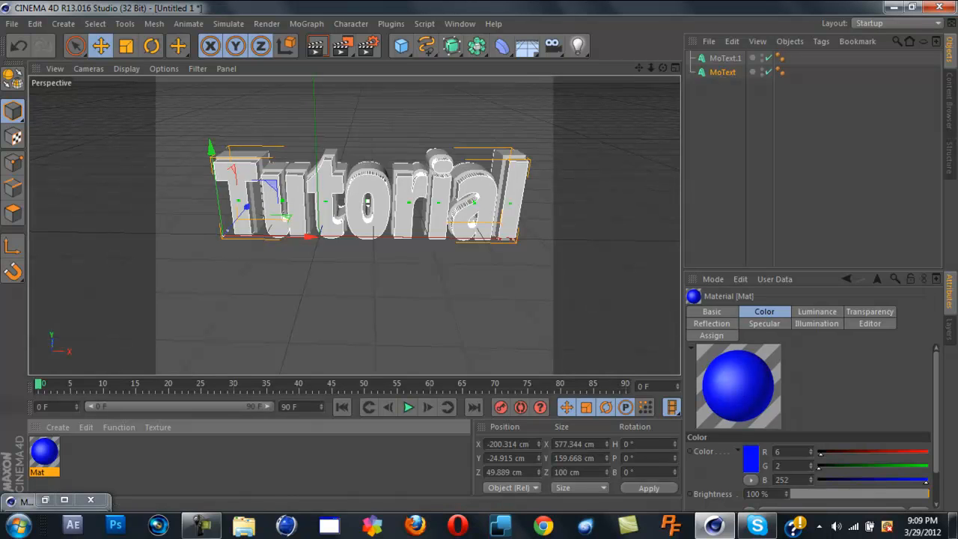
Step: Apply the blue material to the front MoText object and render the perspective view as a preview
left_click_drag(44, 452, 723, 72)
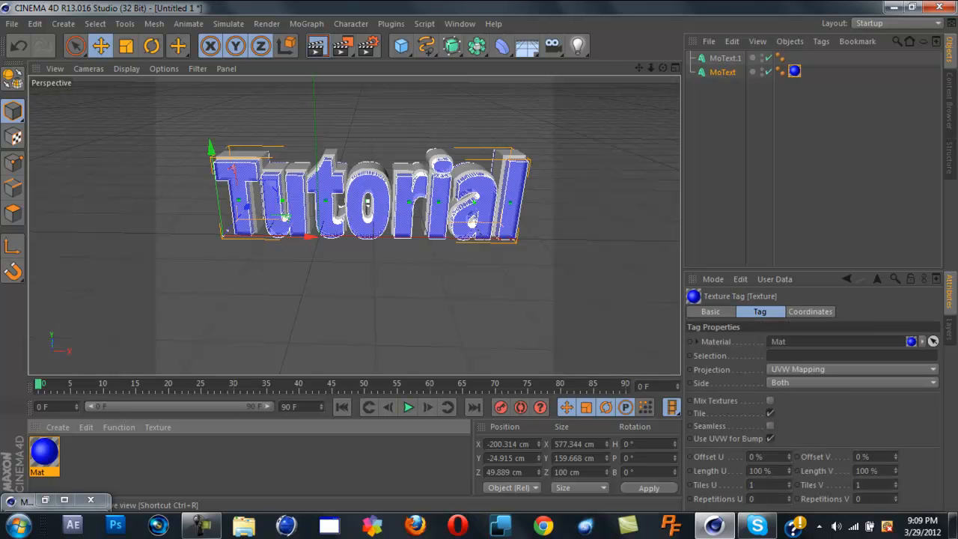
left_click(316, 45)
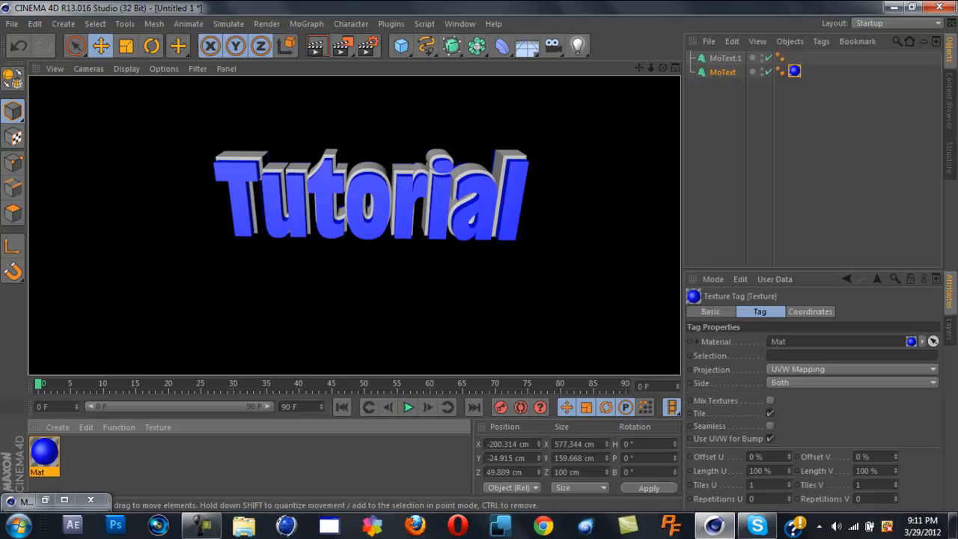
left_click(224, 234)
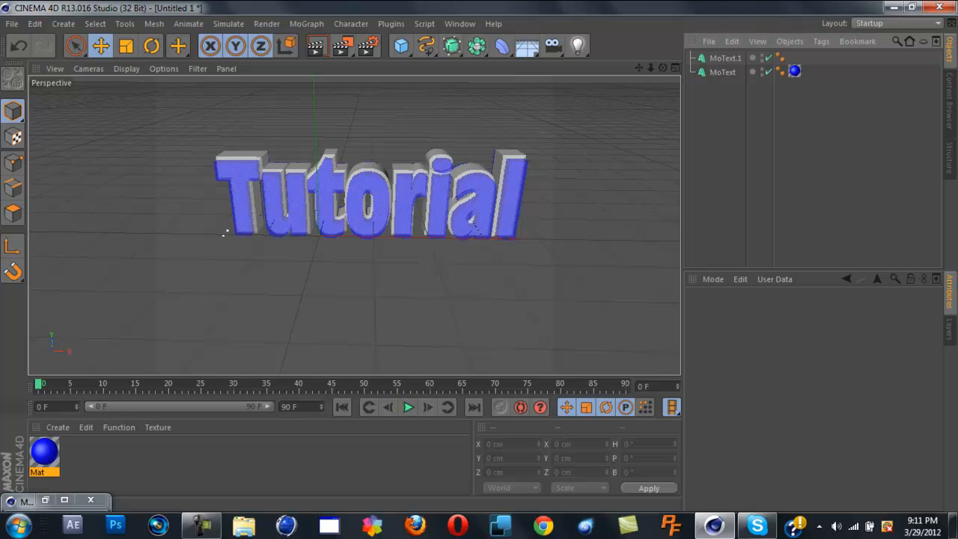
Step: Create a second material and set its color to near-black with R 5, G 0, B 0
double_click(187, 464)
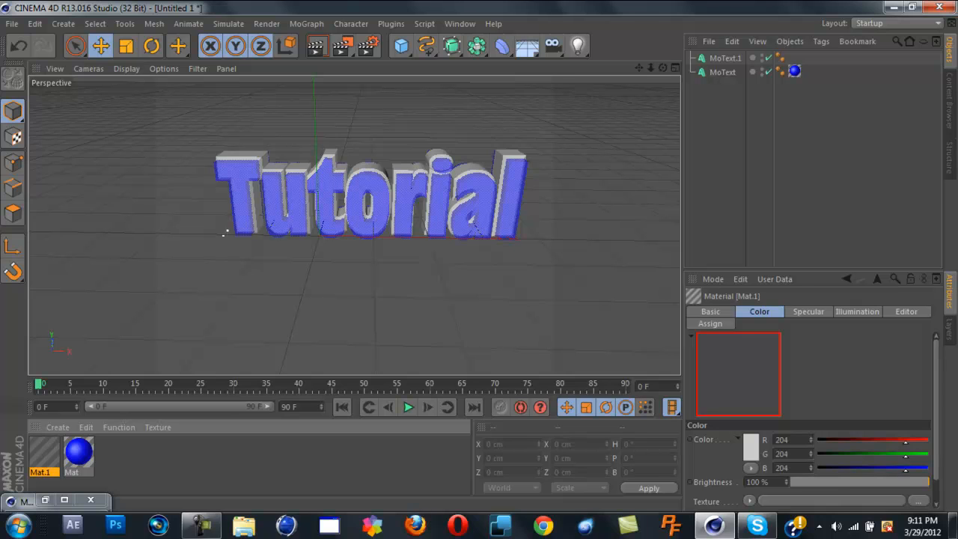
left_click(45, 500)
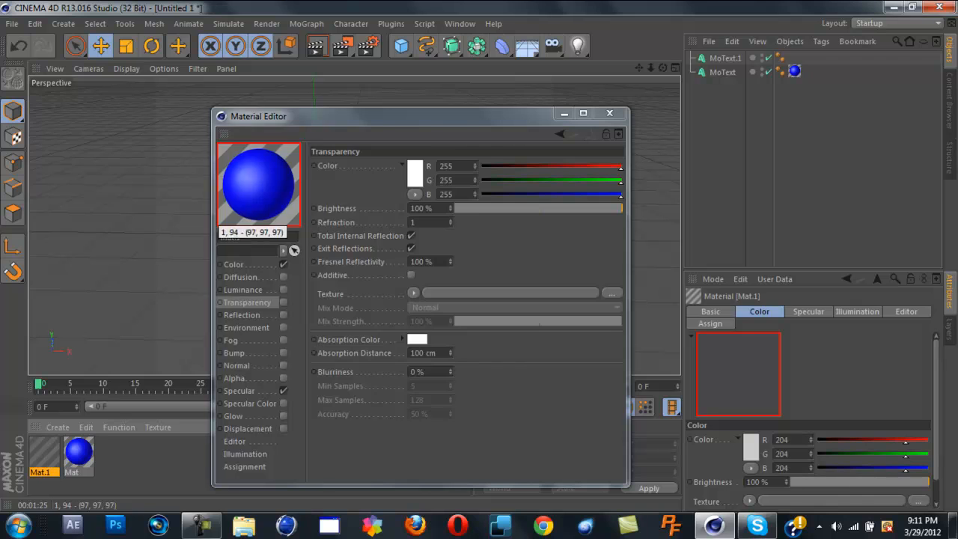
left_click(234, 264)
left_click(374, 172)
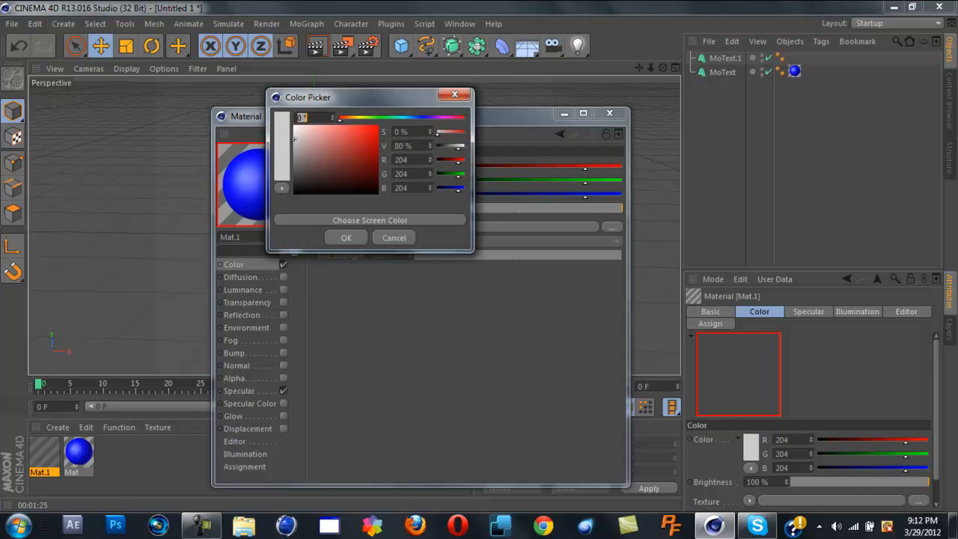
left_click(378, 192)
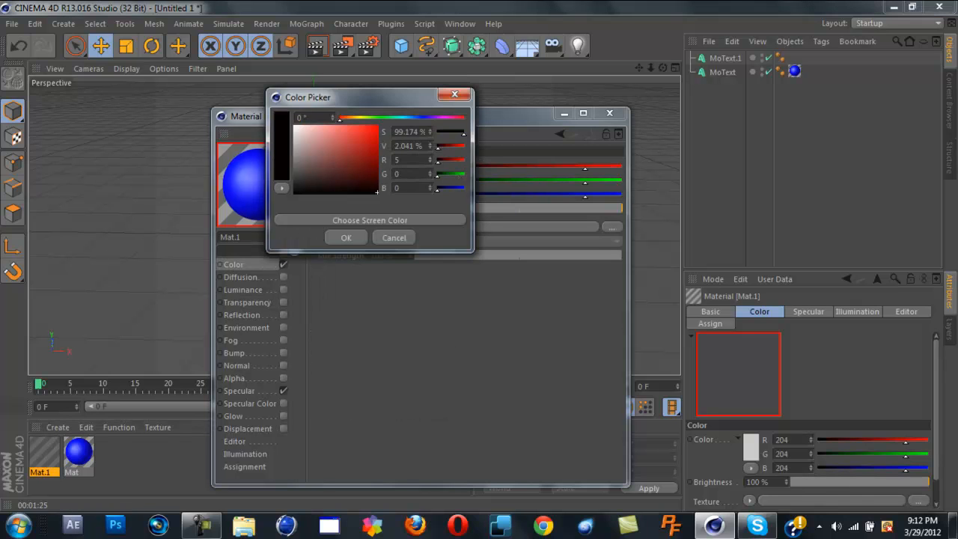
left_click(346, 237)
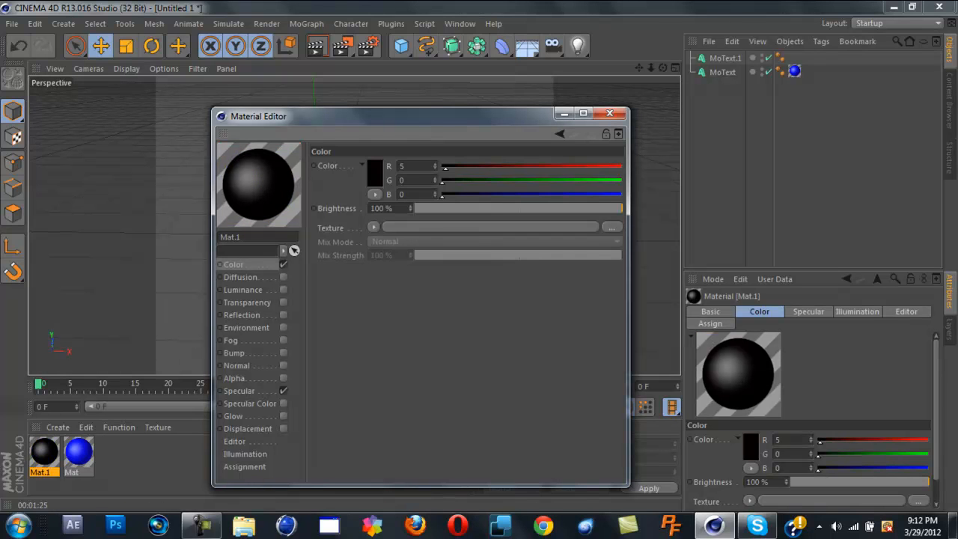
Step: Enable Reflection on the black material and lower its brightness to 5%
left_click(242, 315)
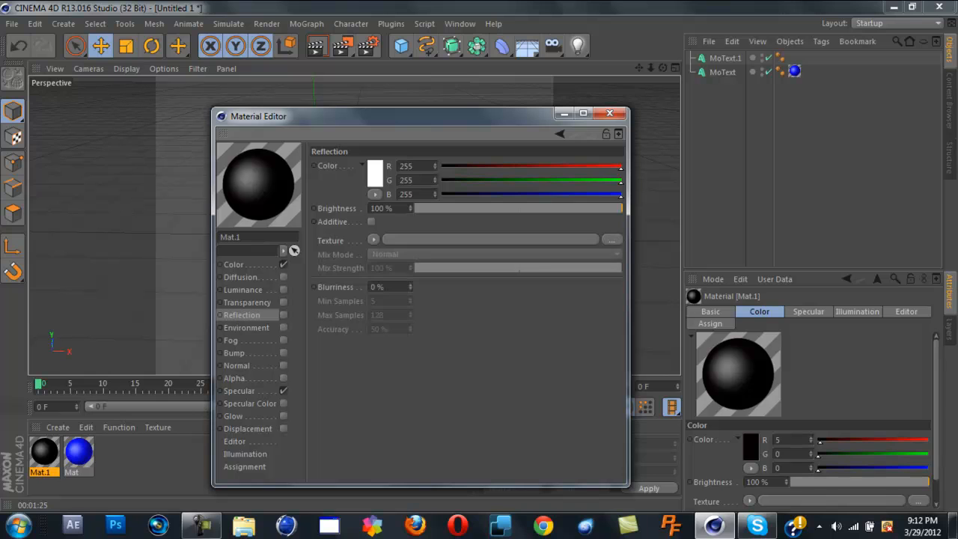
left_click(283, 316)
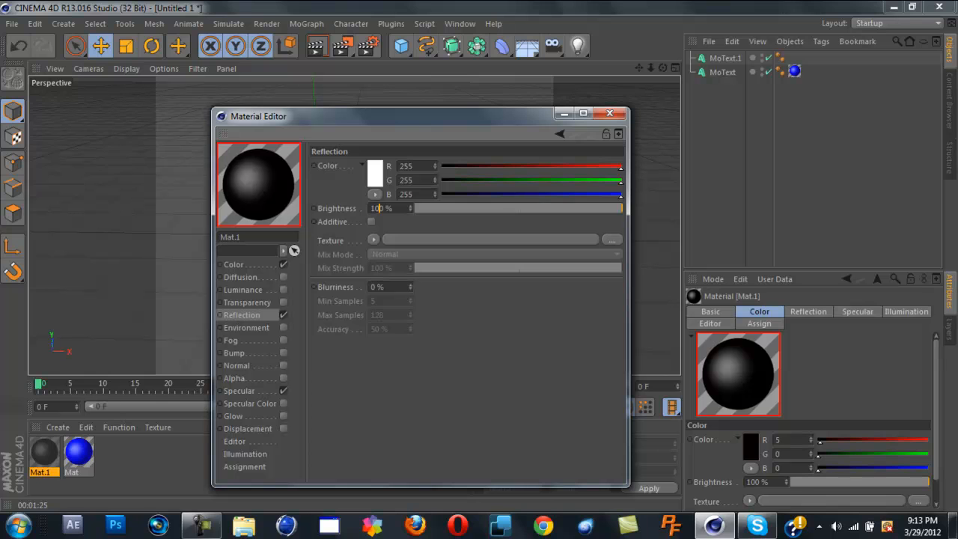
key("BackSpace")
key("BackSpace")
Step: Set the black material's reflection color to dark grey with R 39, G 38, B 38 and close the Material Editor
left_click(376, 173)
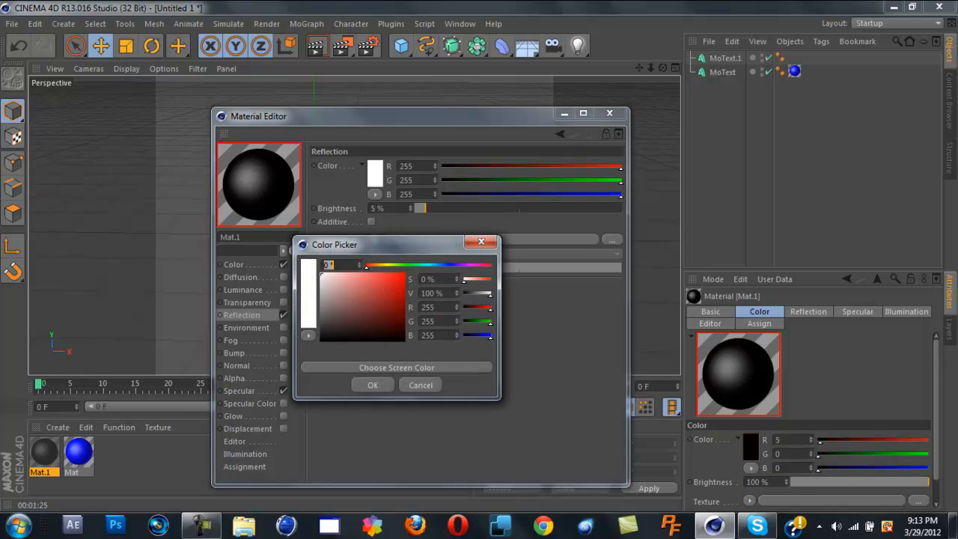
left_click_drag(322, 276, 321, 330)
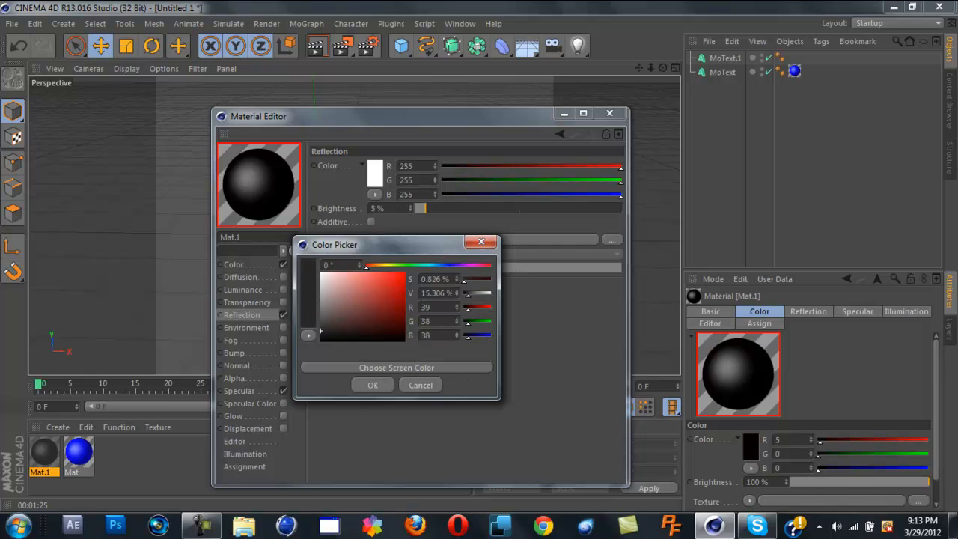
key("Return")
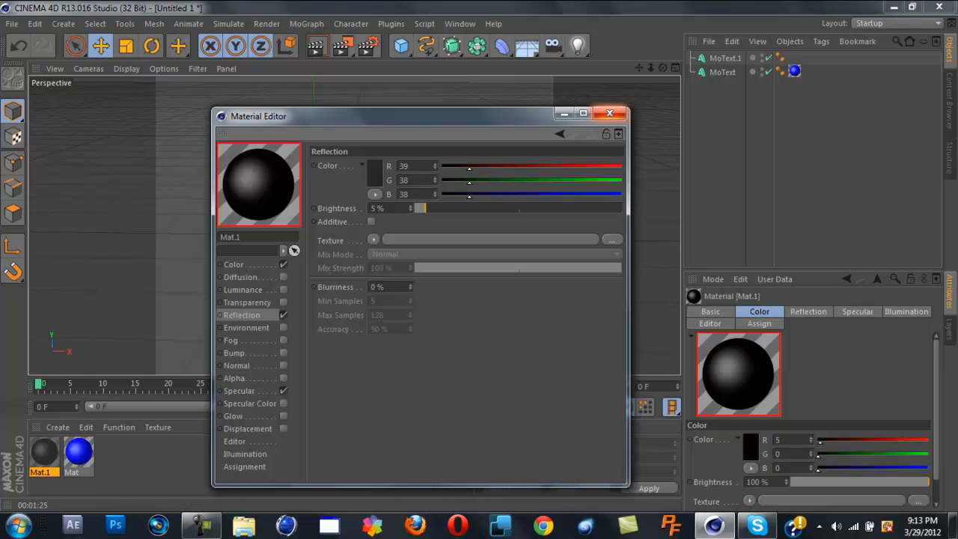
left_click(612, 113)
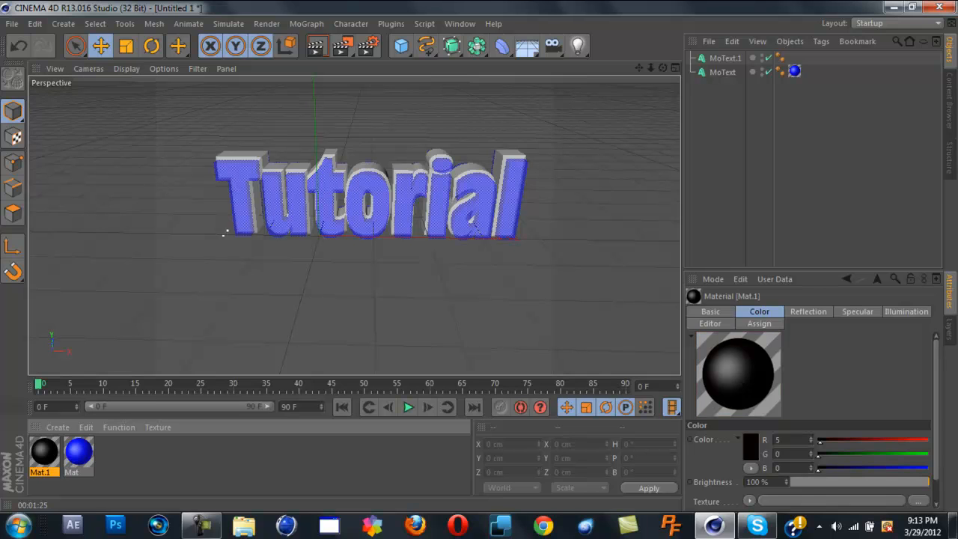
left_click(202, 526)
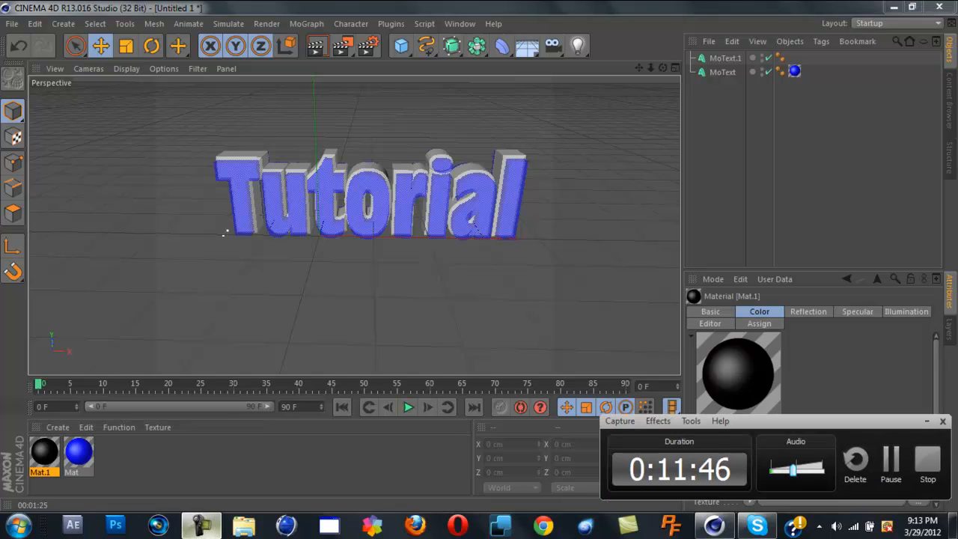
left_click(202, 527)
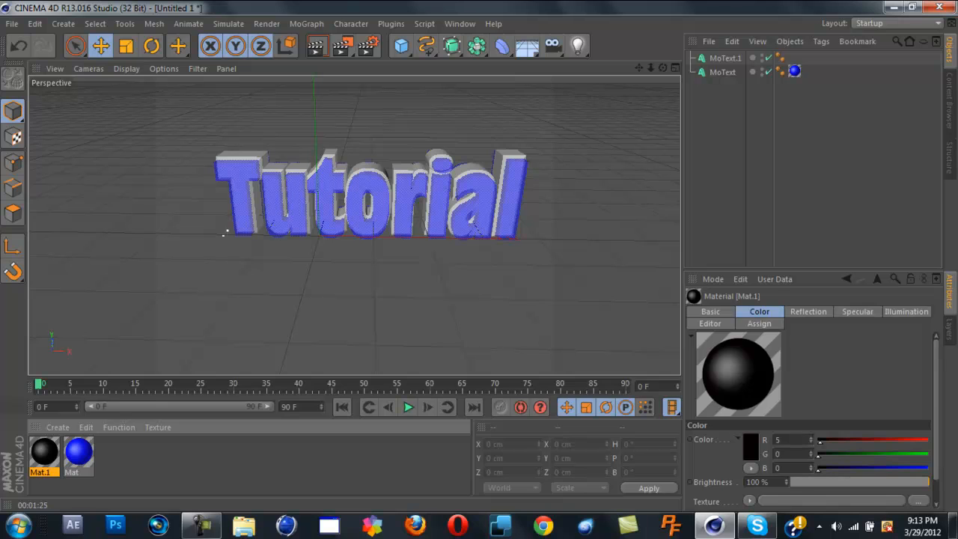
Step: Apply the black material to the MoText.1 object and render the perspective view as a preview
left_click_drag(44, 452, 725, 59)
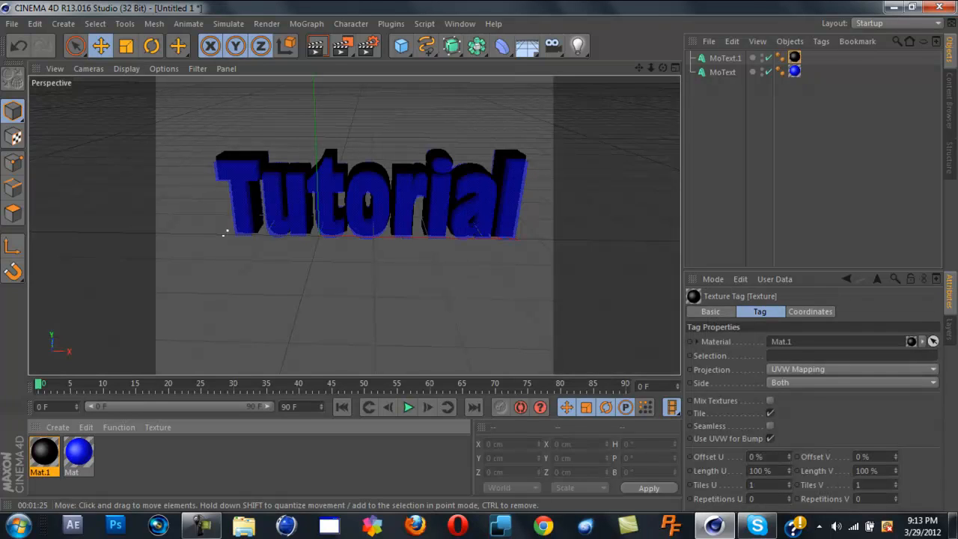
left_click(315, 46)
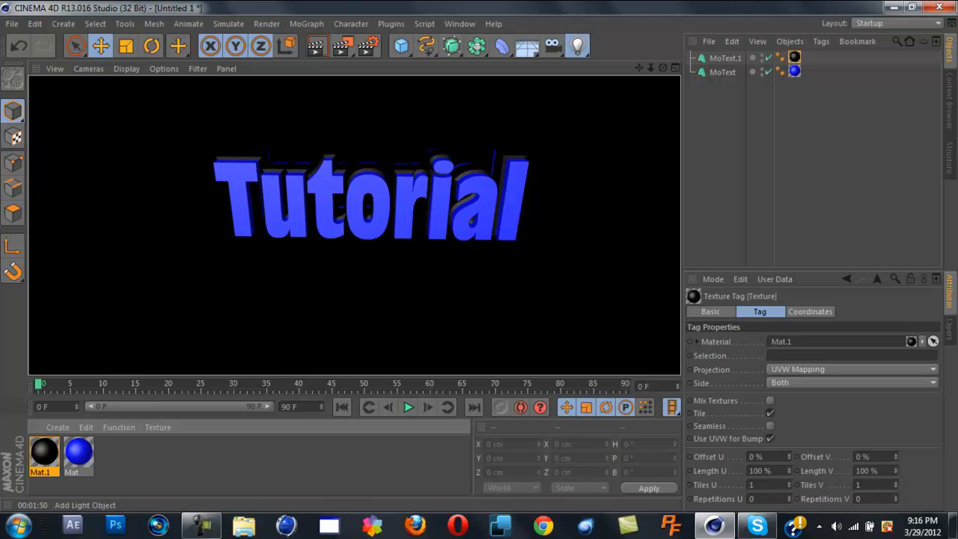
Step: Add an omni light in front of the text's right end, at about X 318, Y 79, Z -254 cm
left_click(577, 45)
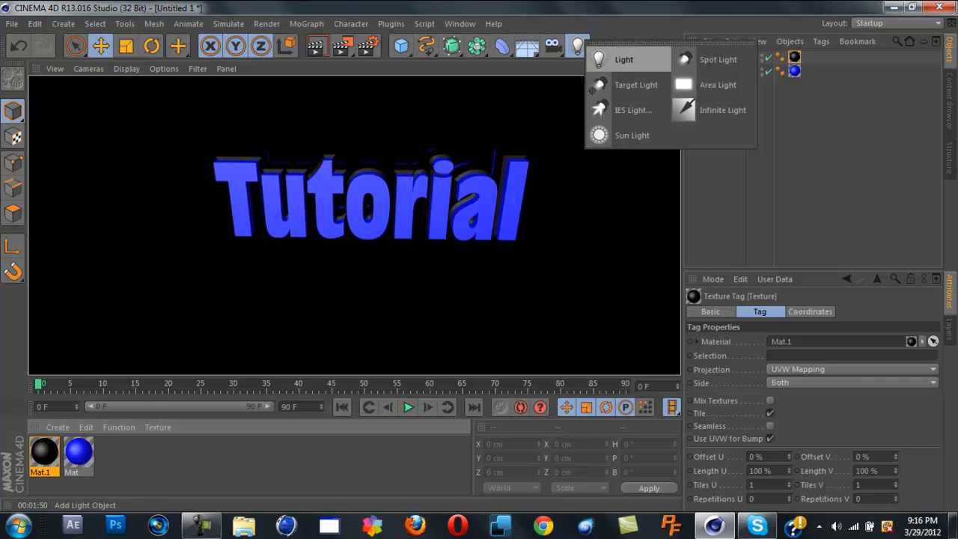
left_click(603, 60)
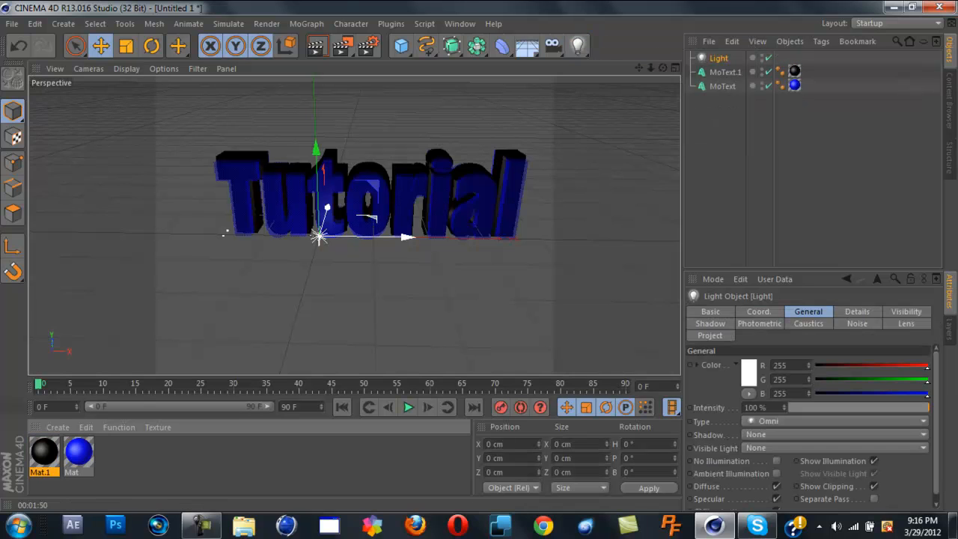
left_click_drag(407, 237, 582, 240)
mouse_move(500, 187)
left_mouse_down()
mouse_move(501, 140)
mouse_move(478, 232)
left_mouse_up()
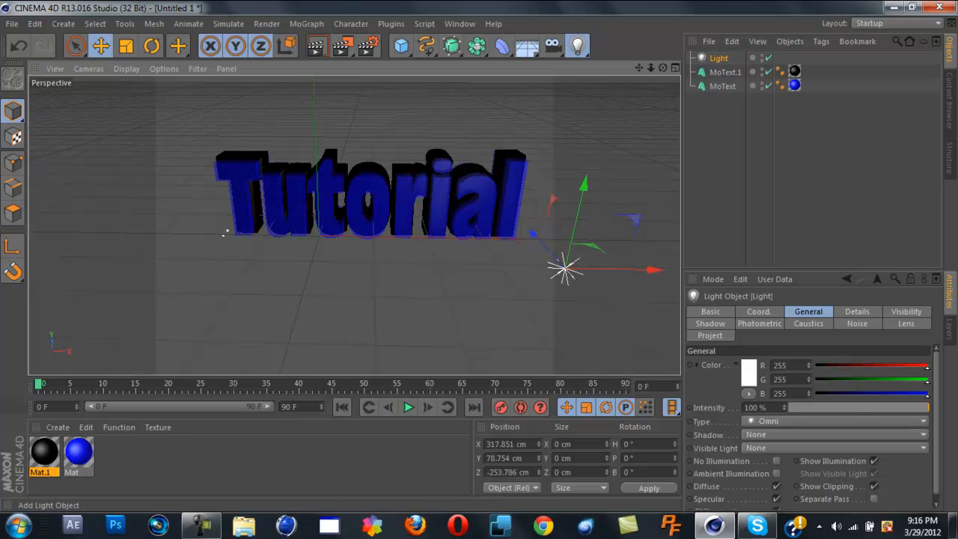
Step: Add a second omni light in front of the text's left end, at about X -223, Y 65, Z -176 cm
left_click(577, 45)
left_click(620, 60)
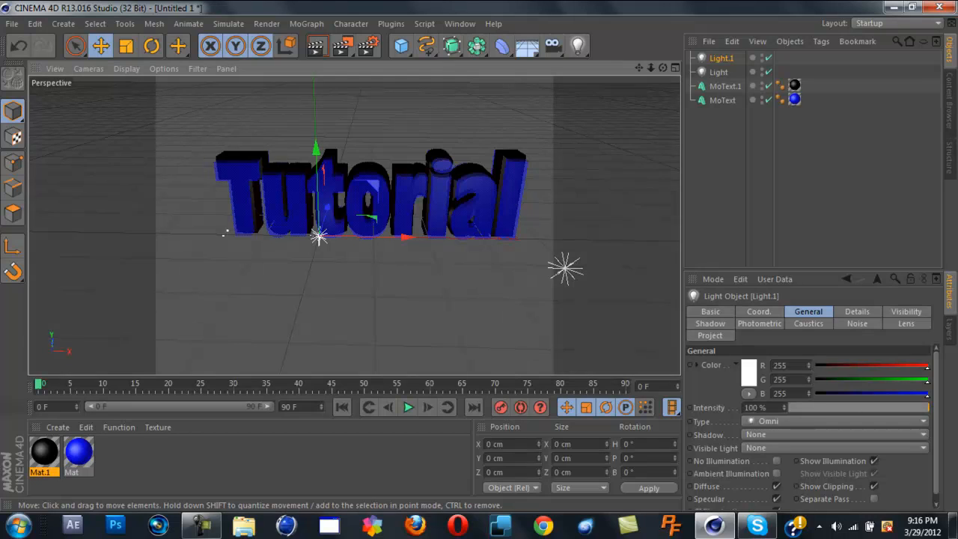
left_click_drag(319, 237, 297, 297)
left_click_drag(309, 256, 307, 262)
left_click_drag(291, 219, 287, 178)
left_click_drag(292, 264, 173, 262)
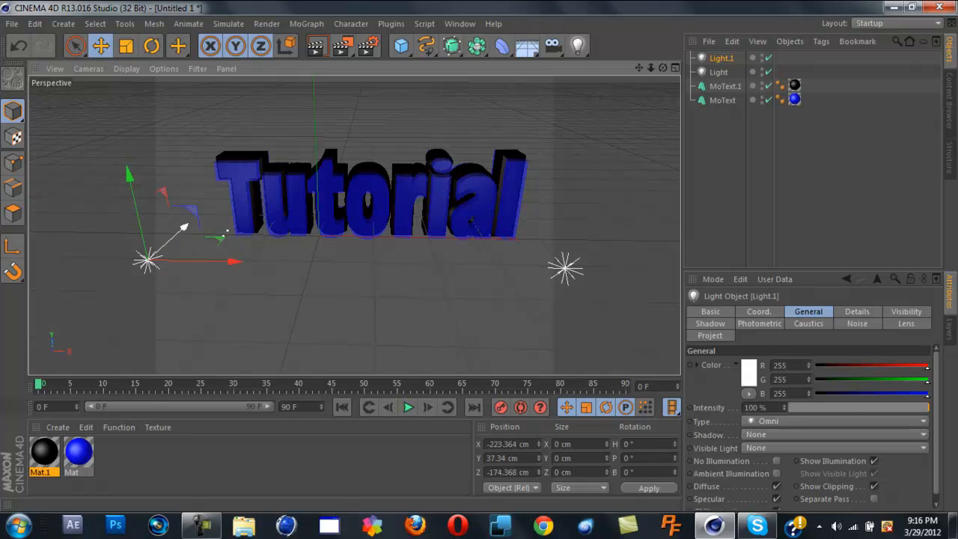
left_click_drag(184, 227, 143, 262)
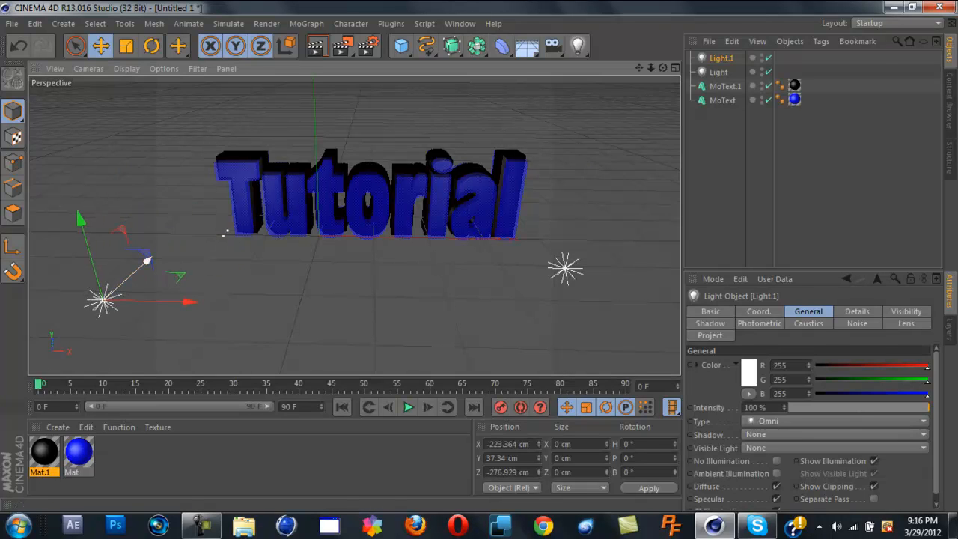
left_click_drag(80, 218, 75, 193)
left_click_drag(138, 232, 185, 195)
Step: Add a third omni light below and in front of the text, at about X 0, Y -117, Z -164 cm
left_click(577, 46)
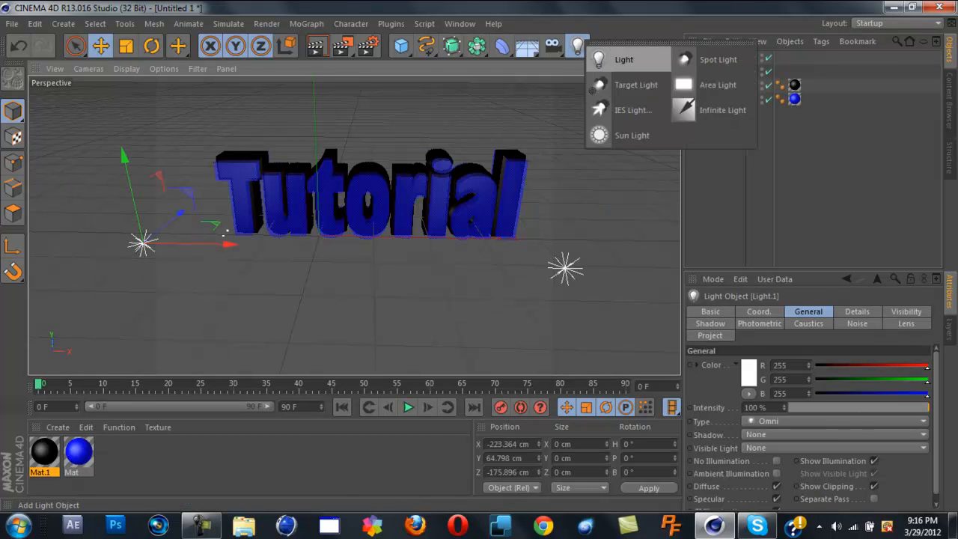
left_click(628, 59)
left_click_drag(317, 145, 318, 206)
left_click_drag(328, 256, 320, 303)
Step: Add a fourth omni light in front of the letter "i", at about X 185, Y 135, Z -156 cm
left_click(577, 46)
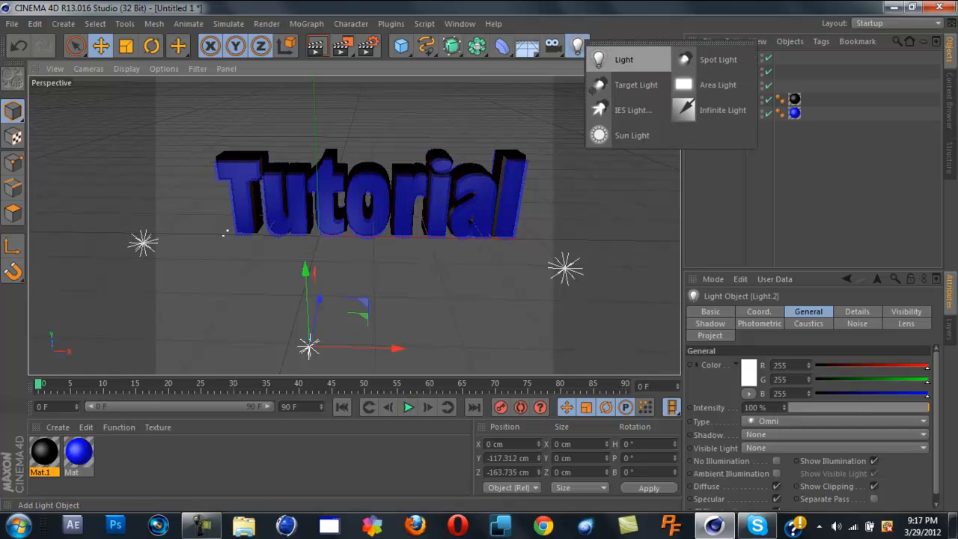
left_click(624, 59)
left_click_drag(360, 238, 462, 238)
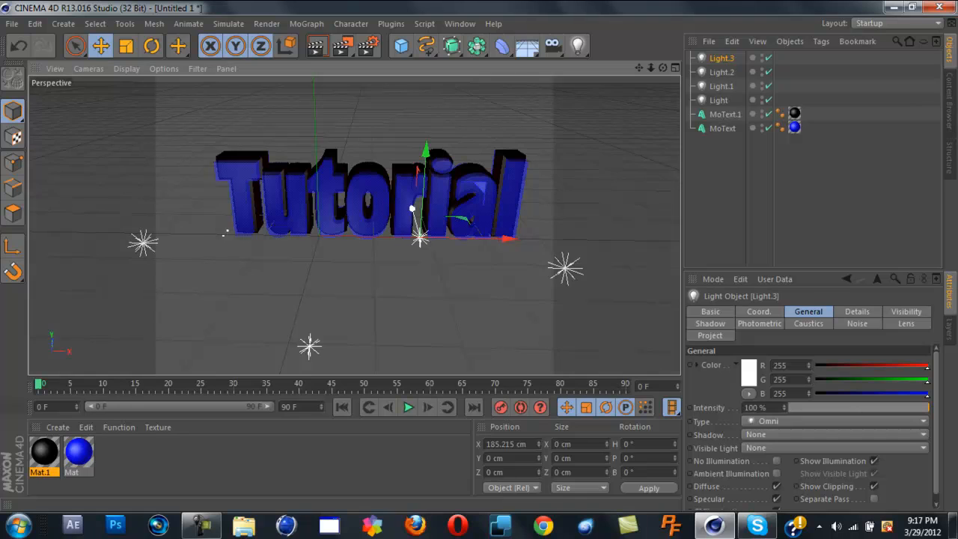
left_click_drag(412, 207, 422, 245)
left_click_drag(440, 201, 448, 104)
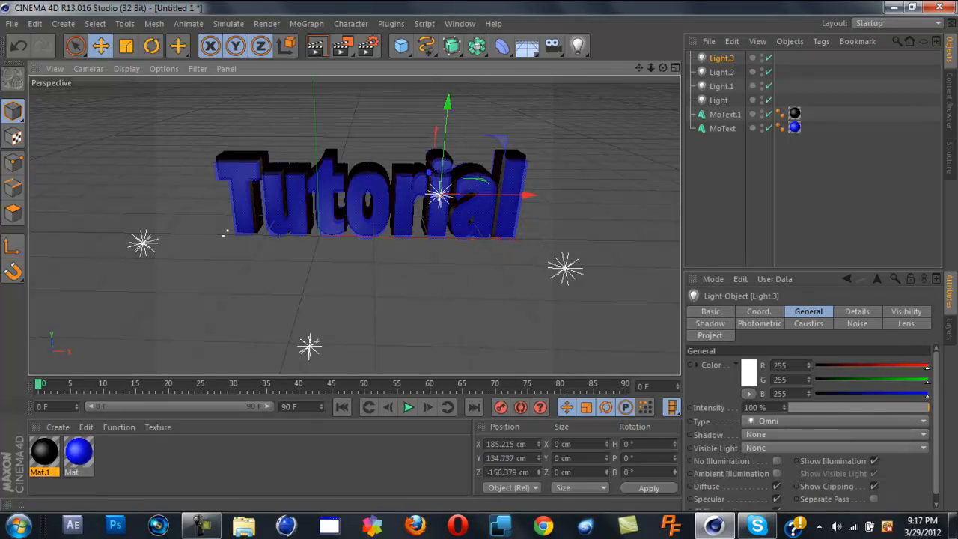
Step: Duplicate the fourth light, move the copy left to about X 12 cm, and render the view as a preview
key("ctrl+c")
key("ctrl+v")
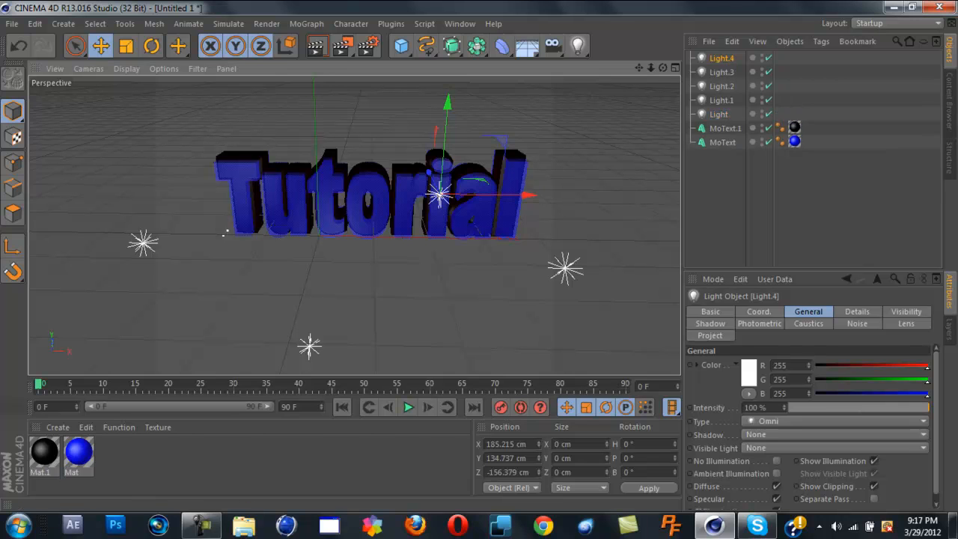
left_click_drag(528, 194, 399, 194)
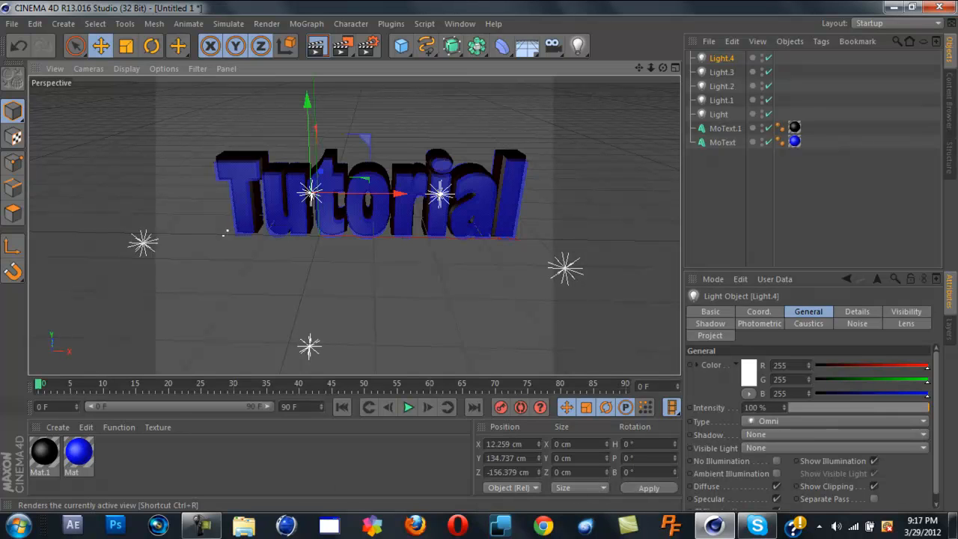
left_click(316, 46)
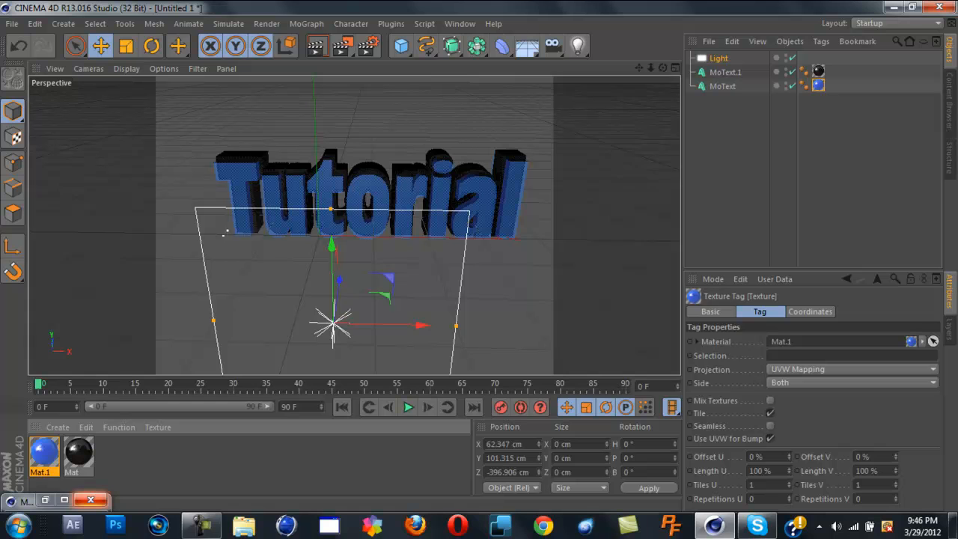
Step: Enlarge the area light to span beyond the whole text and raise it to about Y 179 cm
left_click(718, 57)
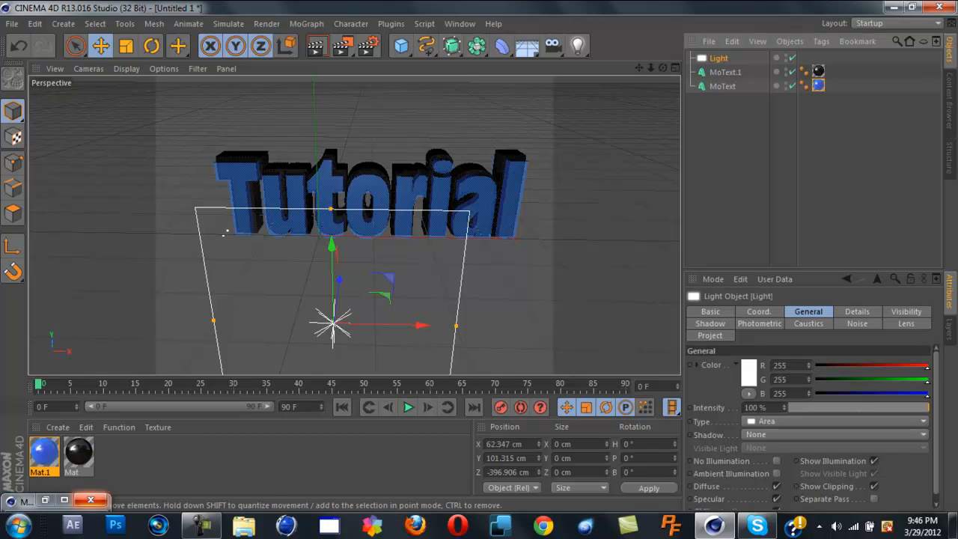
left_click_drag(456, 326, 563, 328)
left_click_drag(332, 246, 330, 150)
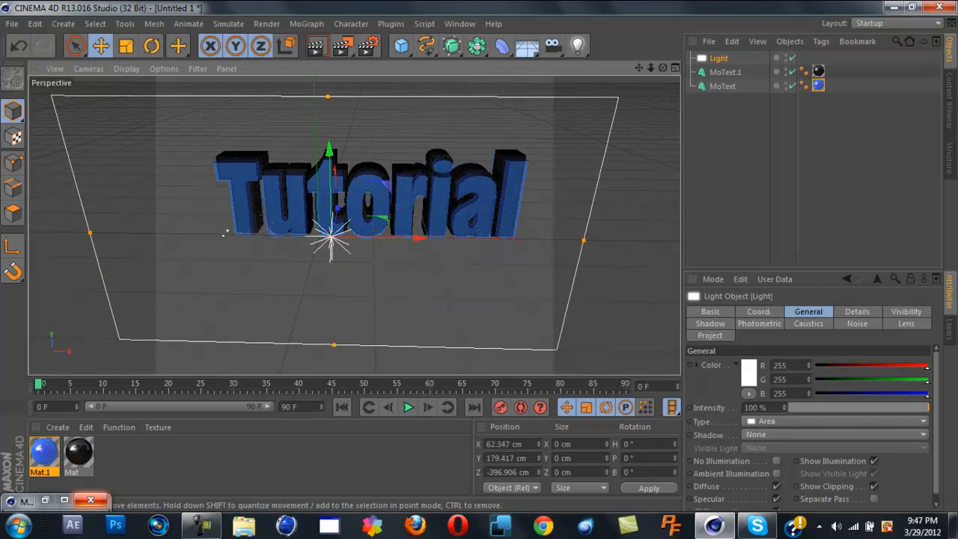
Step: Move the area light farther in front of the text to about Z -461 cm, scale it up, and render a preview
left_click_drag(338, 208, 329, 245)
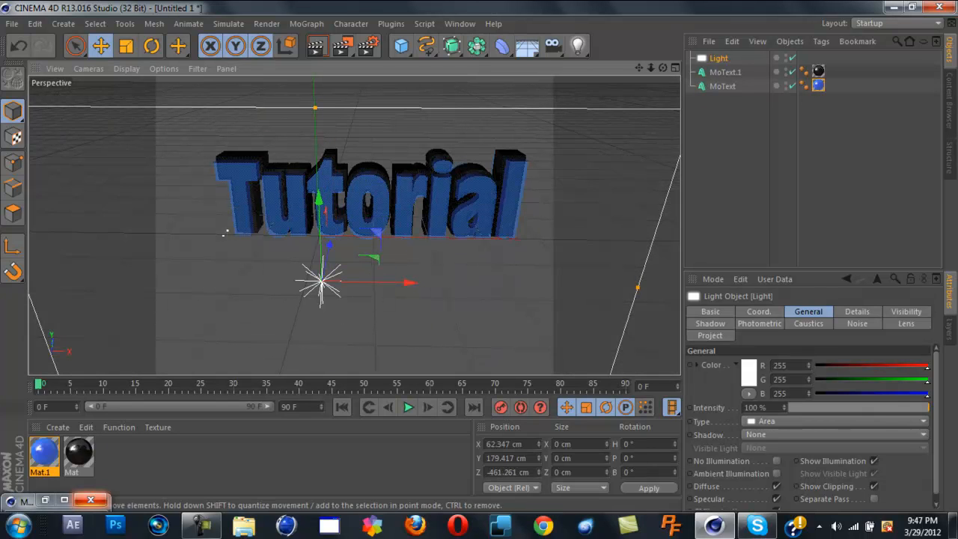
key("t")
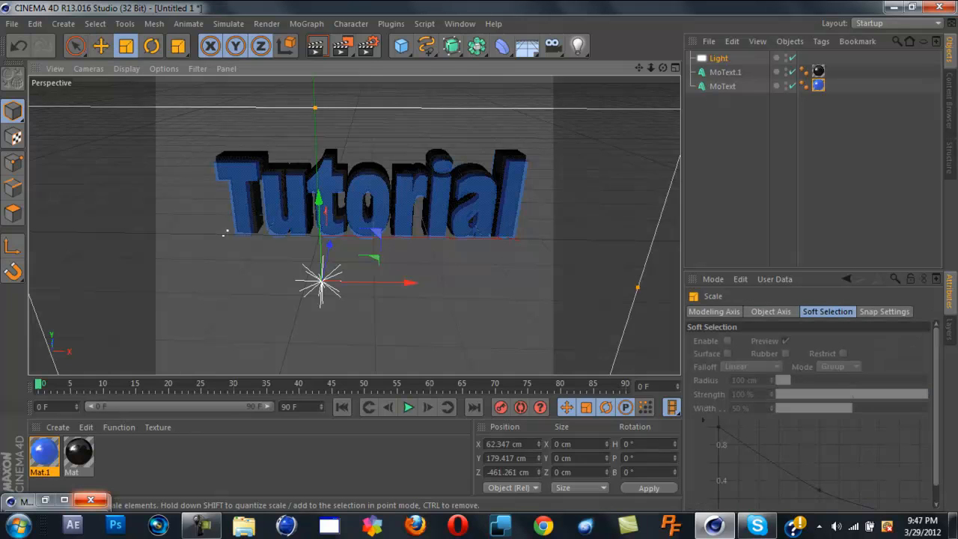
left_click_drag(411, 282, 424, 283)
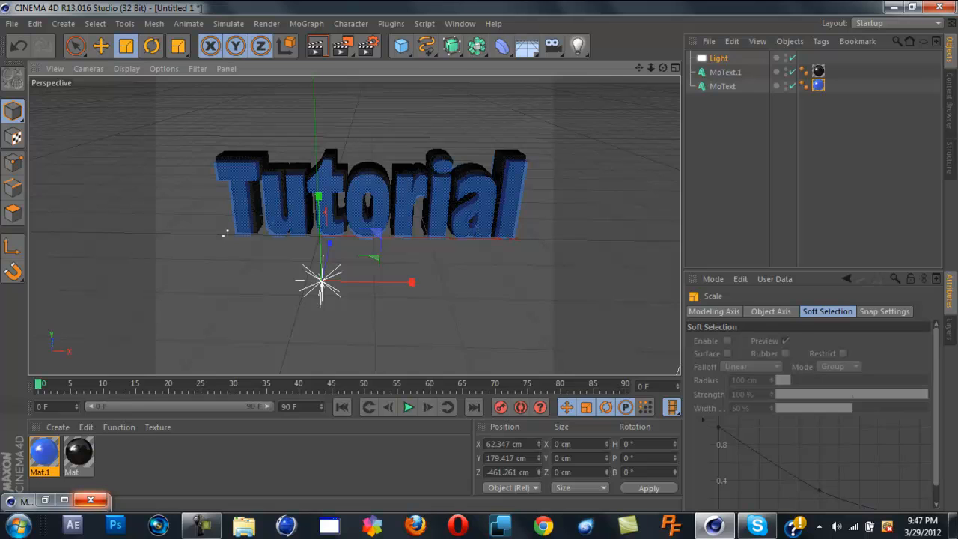
key("e")
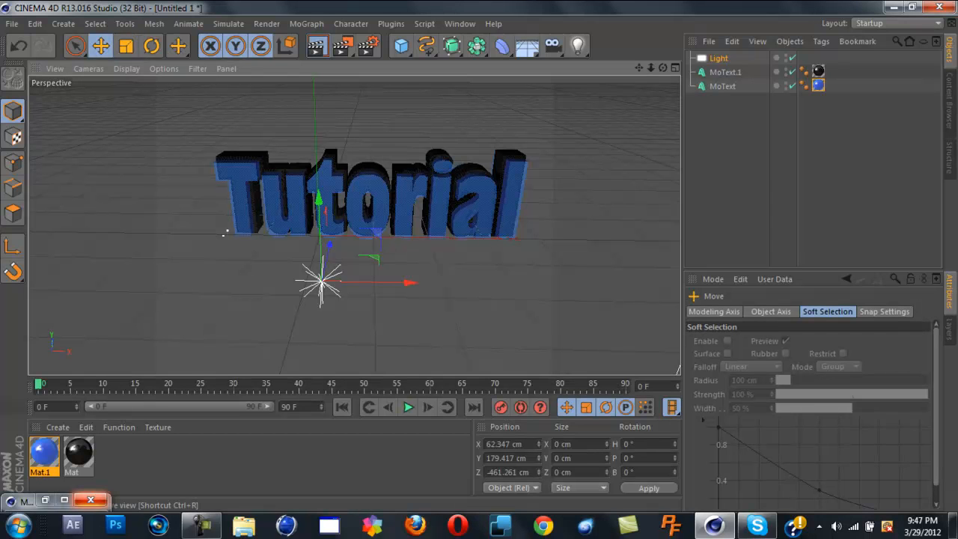
left_click(317, 46)
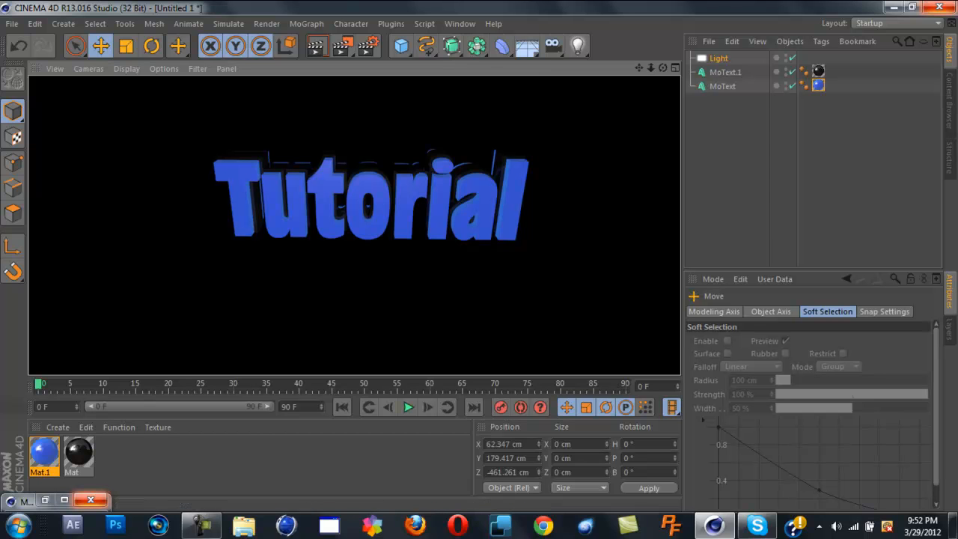
left_click(894, 6)
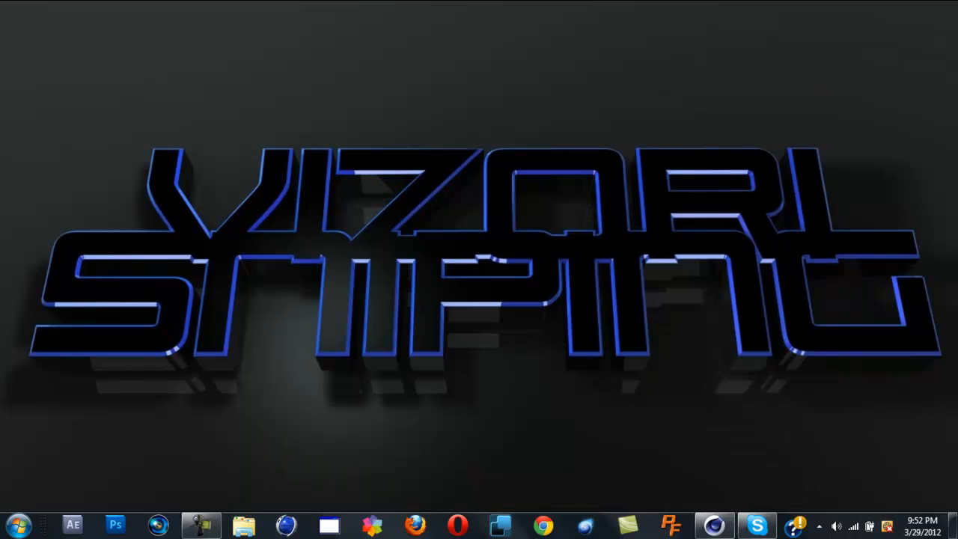
left_click(757, 525)
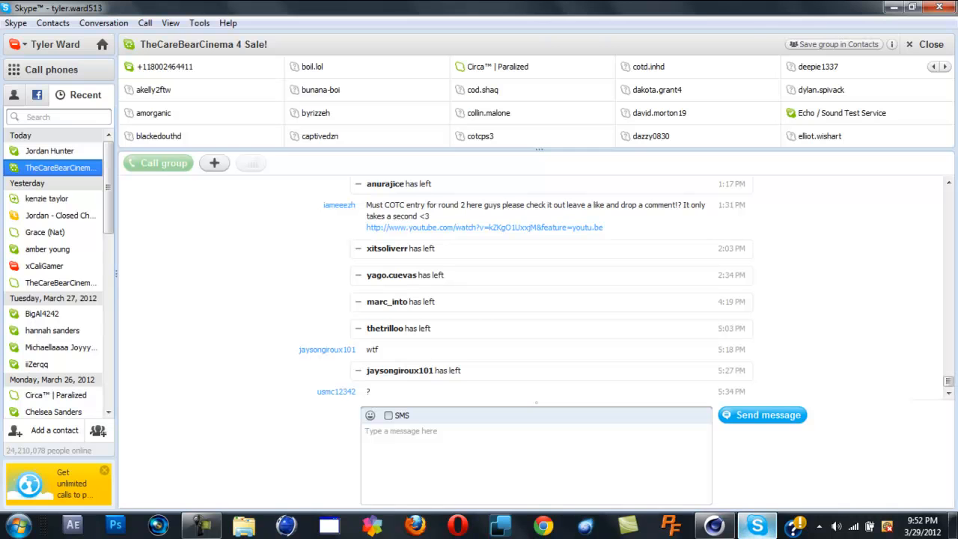
left_click(894, 7)
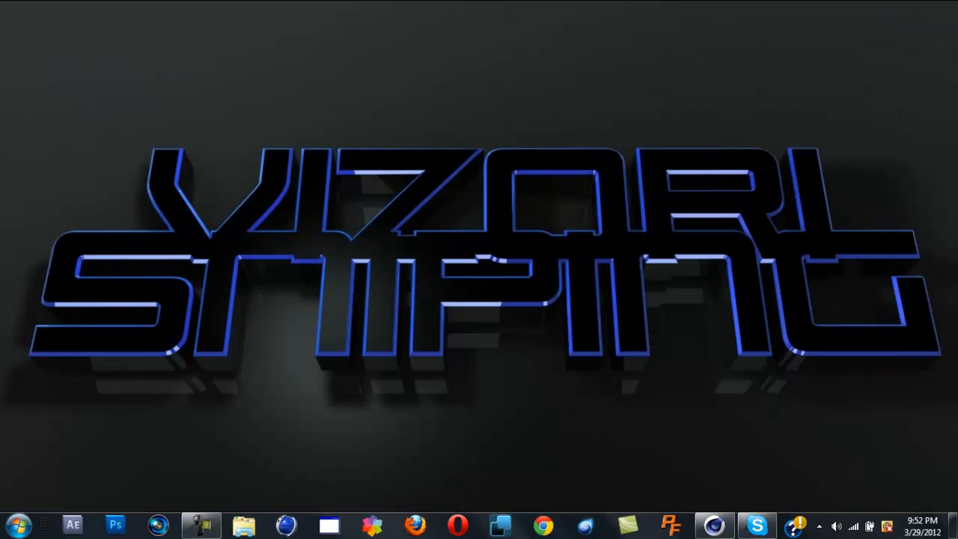
left_click(714, 525)
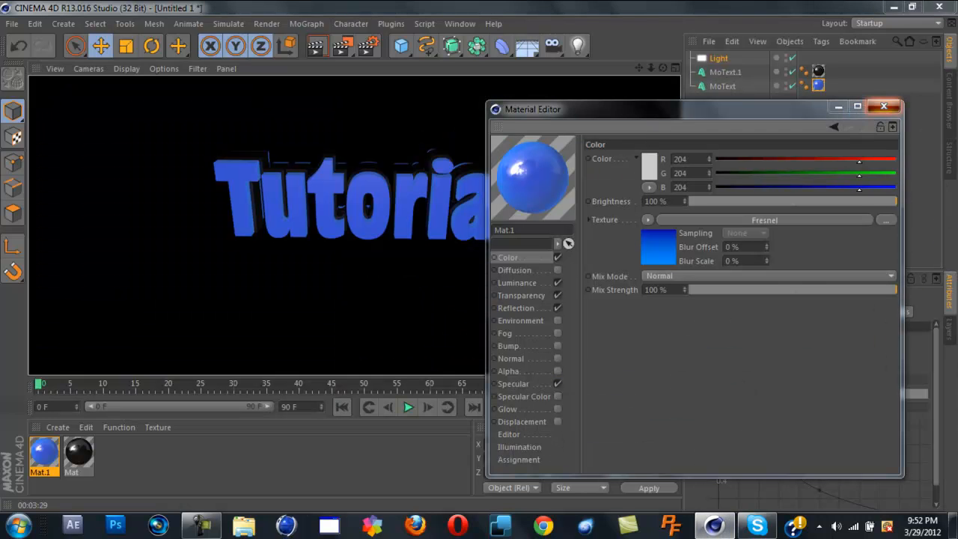
Step: Swap the two text objects' materials, putting blue Mat.1 on MoText.1 and Mat on MoText, and render the view as a preview
left_click(885, 106)
left_click(818, 71)
mouse_move(818, 71)
left_mouse_down()
mouse_move(833, 86)
mouse_move(818, 71)
left_mouse_up()
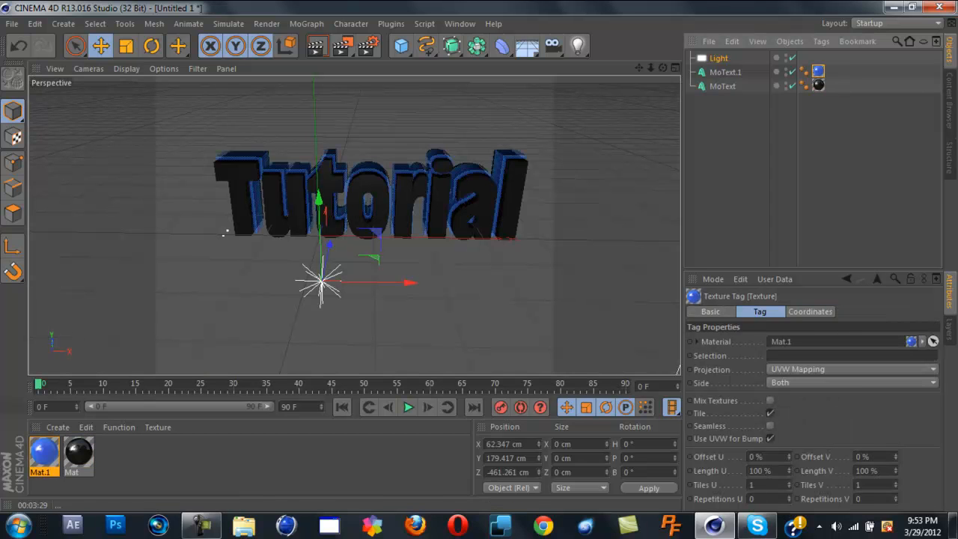
left_click(317, 45)
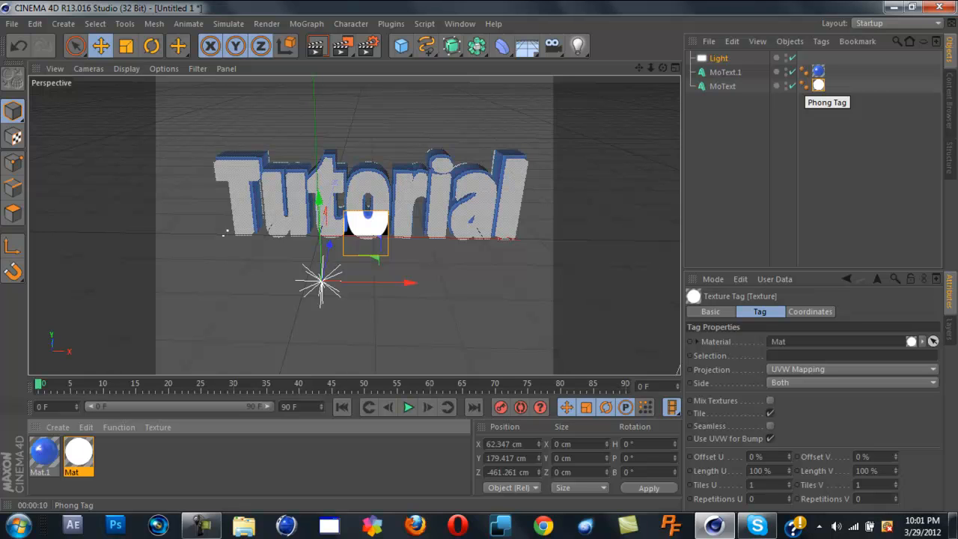
left_click(804, 71)
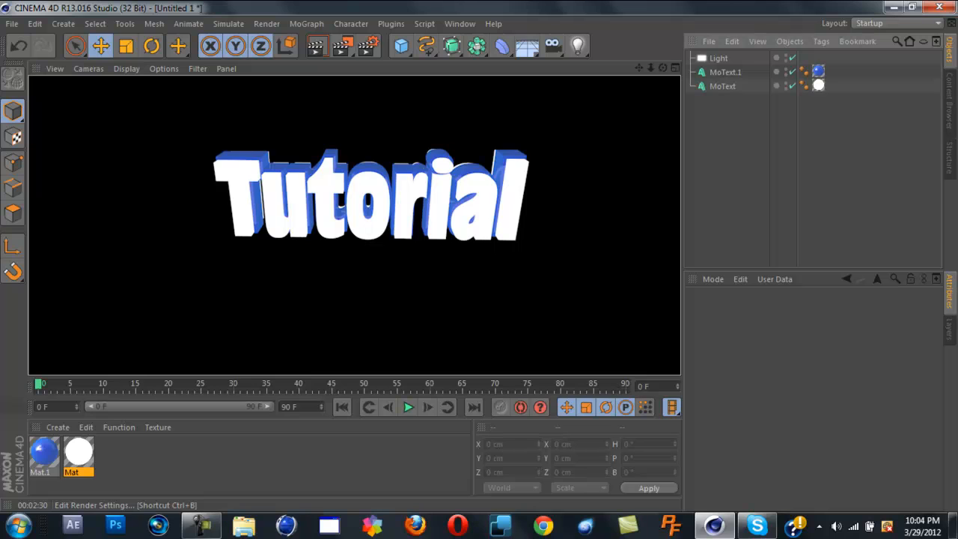
Step: Set the render output to the HDV/HDTV 720 29.97 film/video preset
left_click(368, 45)
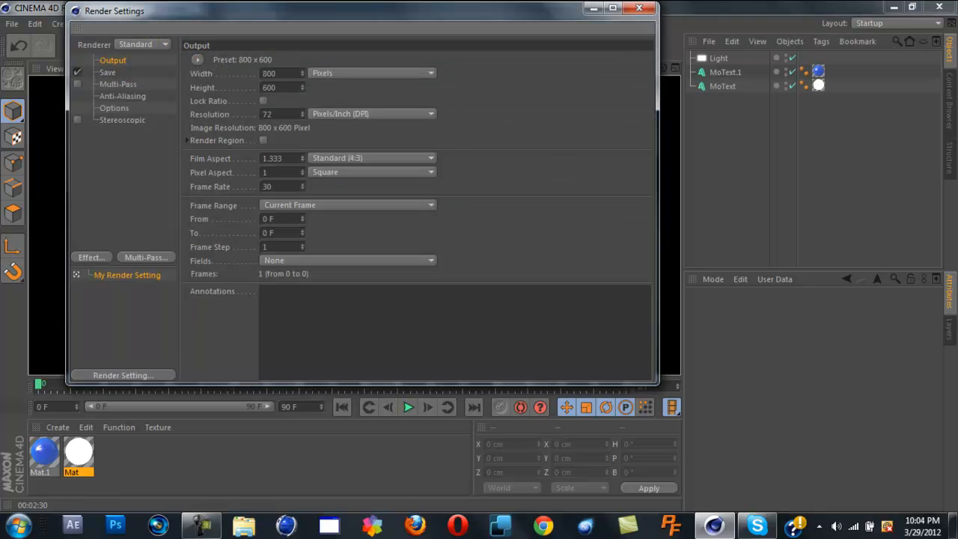
left_click(197, 59)
mouse_move(225, 103)
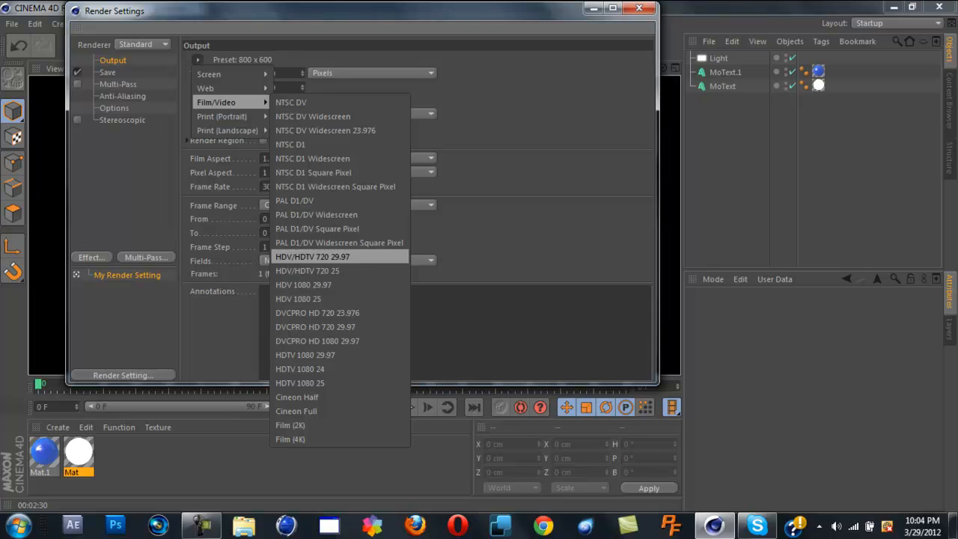
left_click(312, 256)
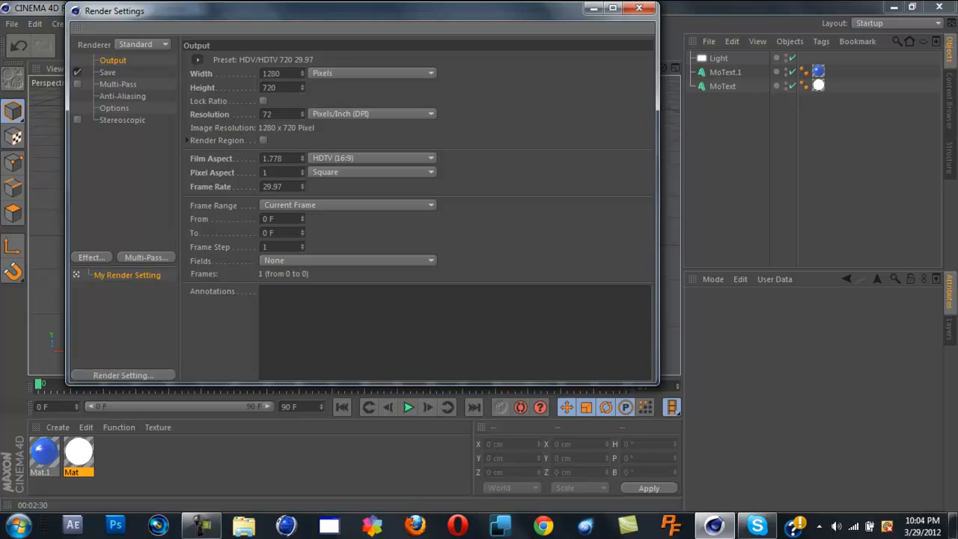
Step: Configure the render's save format as PNG with the alpha channel enabled
left_click(108, 72)
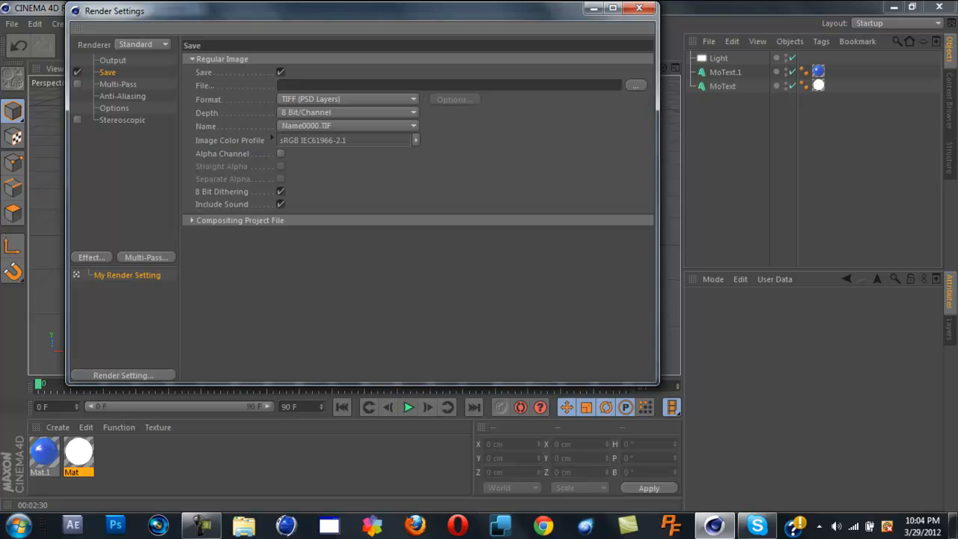
left_click(348, 99)
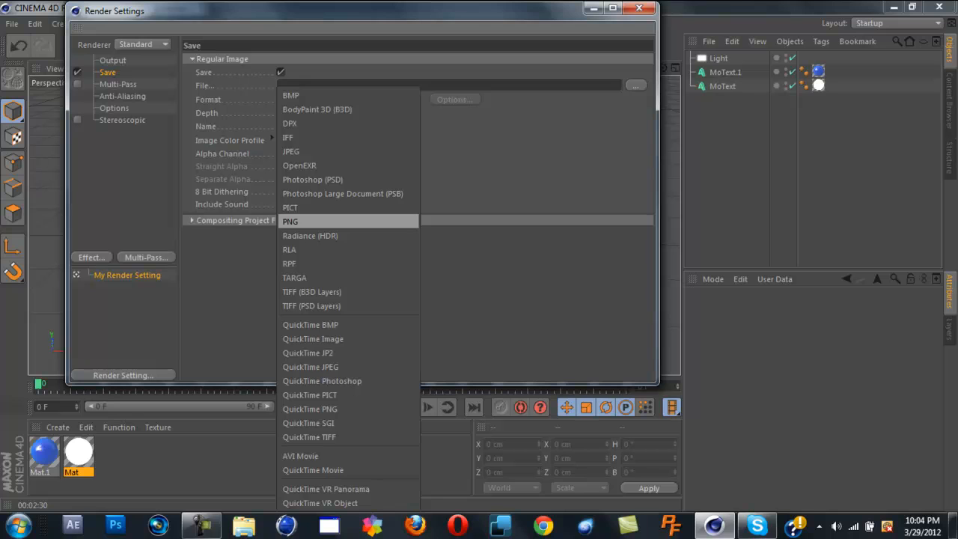
left_click(348, 222)
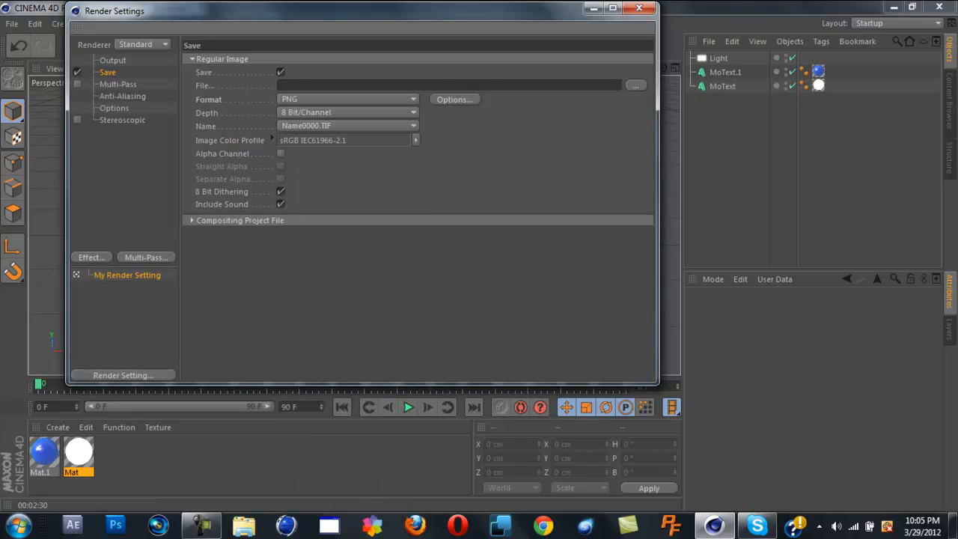
left_click(280, 153)
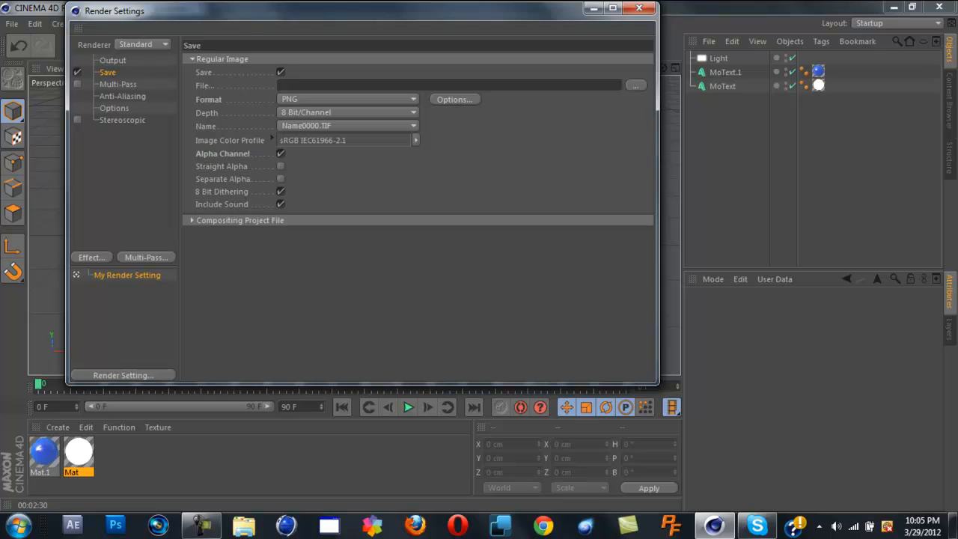
Step: Set the render's save file to "Tutorial" in the Reflex Quantim folder and close the render settings
left_click(635, 86)
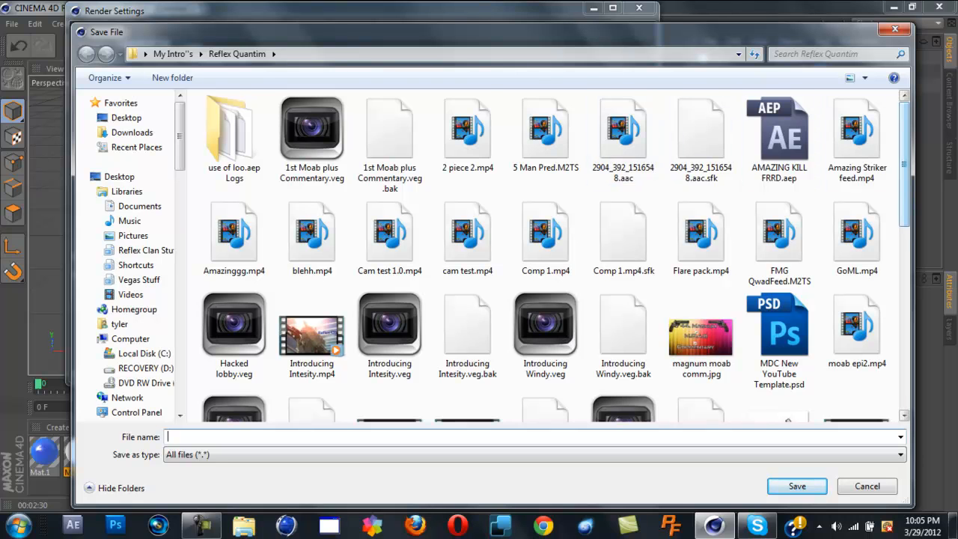
scroll(794, 120, "down", 1)
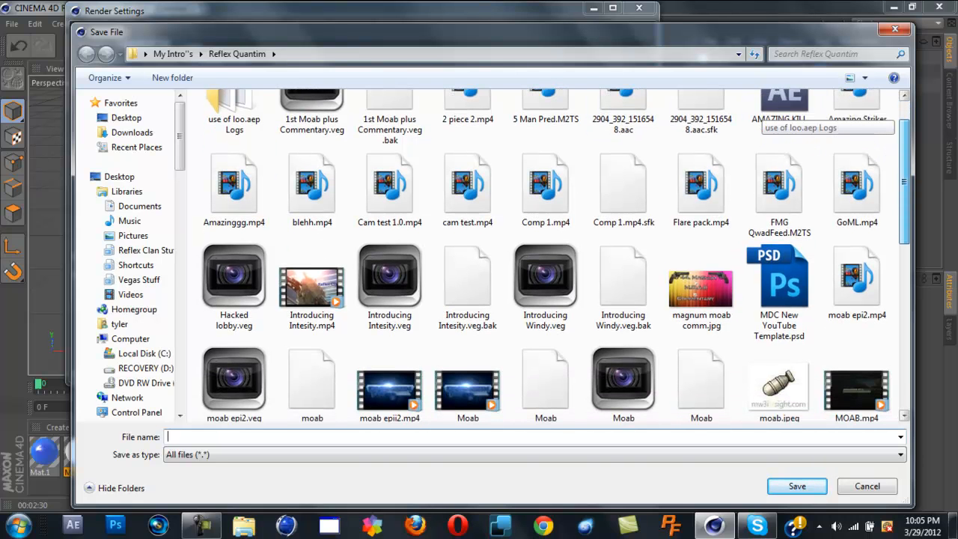
scroll(793, 120, "down", 3)
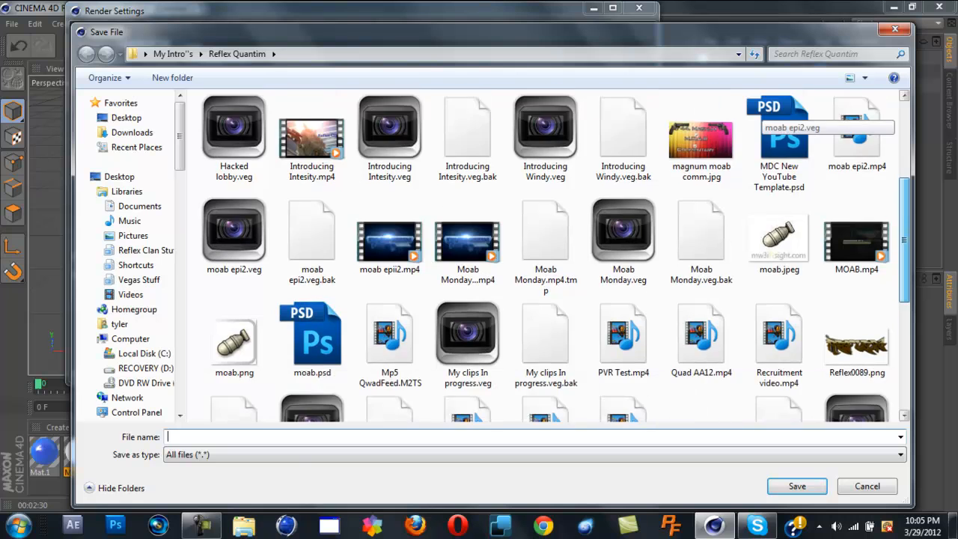
scroll(794, 120, "down", 5)
scroll(793, 120, "up", 9)
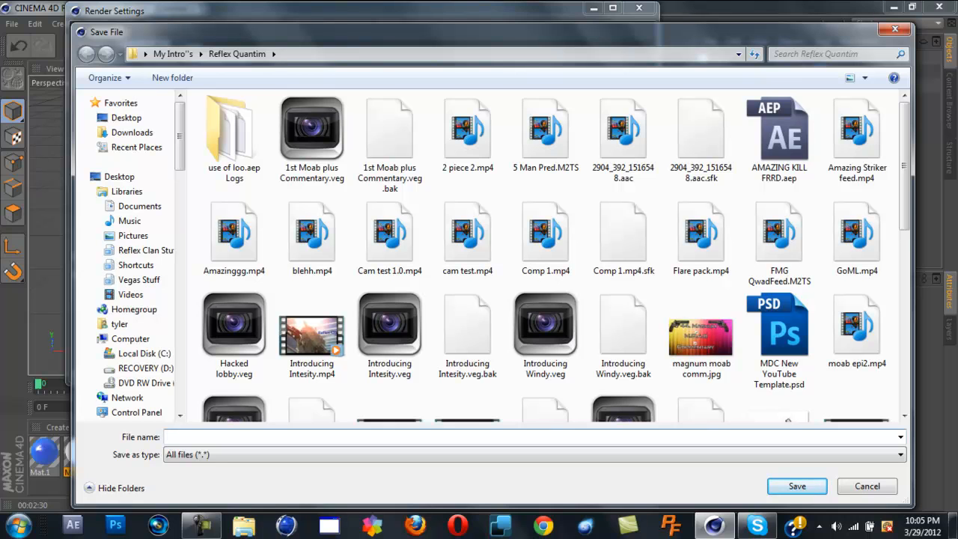
type("Tutorial")
key("Return")
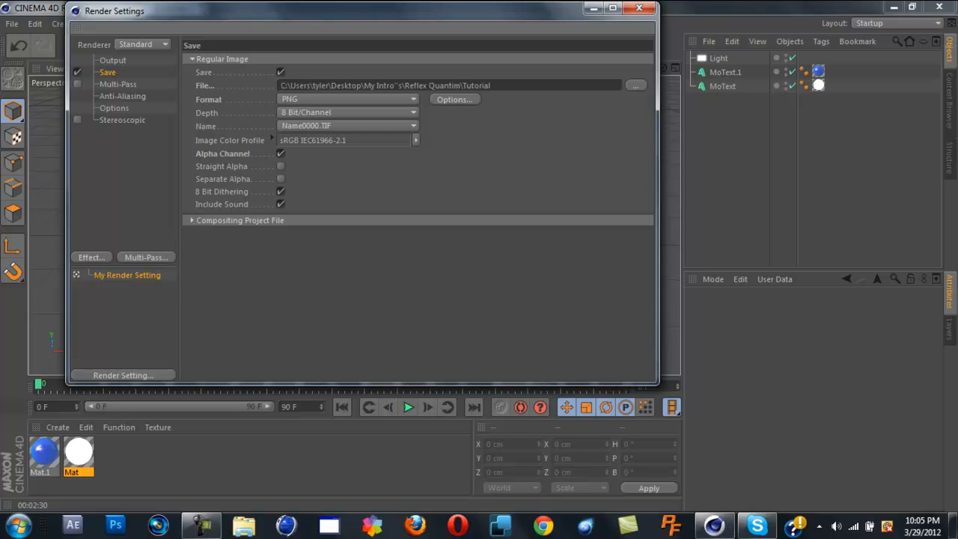
left_click(639, 8)
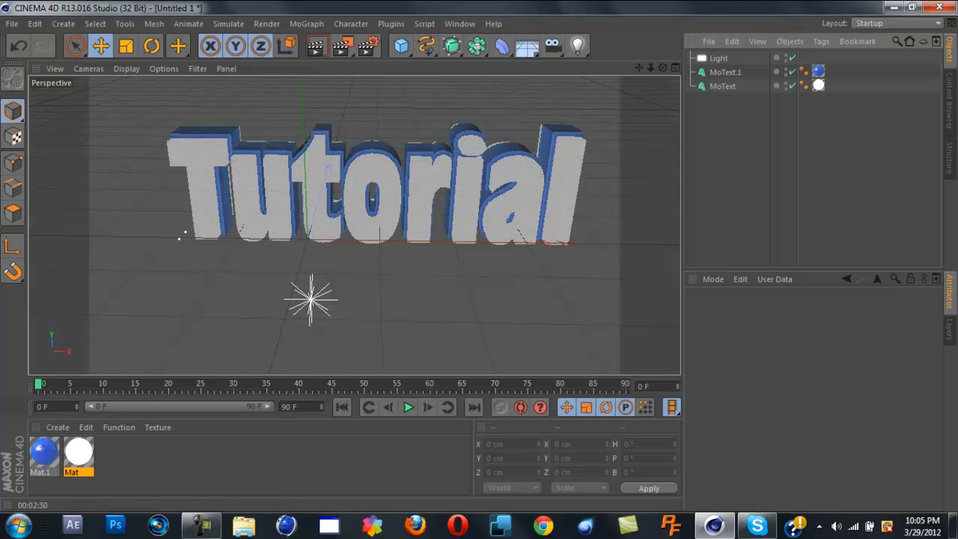
Step: Render the Tutorial text scene to the Picture Viewer
left_click(527, 46)
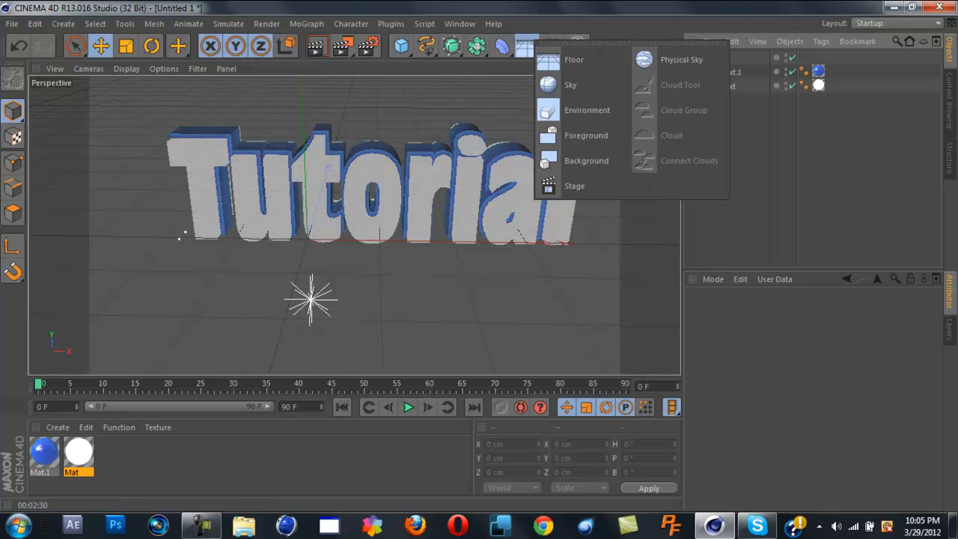
left_click(343, 46)
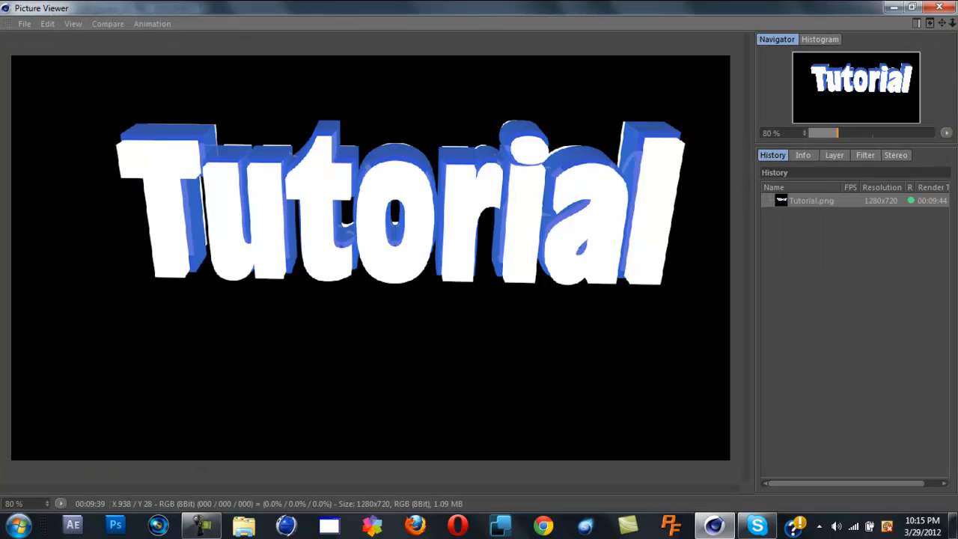
mouse_move(757, 526)
Step: Examine the finished Tutorial.png render in close-up and as a whole, checking the letter faces and extruded edges
scroll(538, 71, "up", 1)
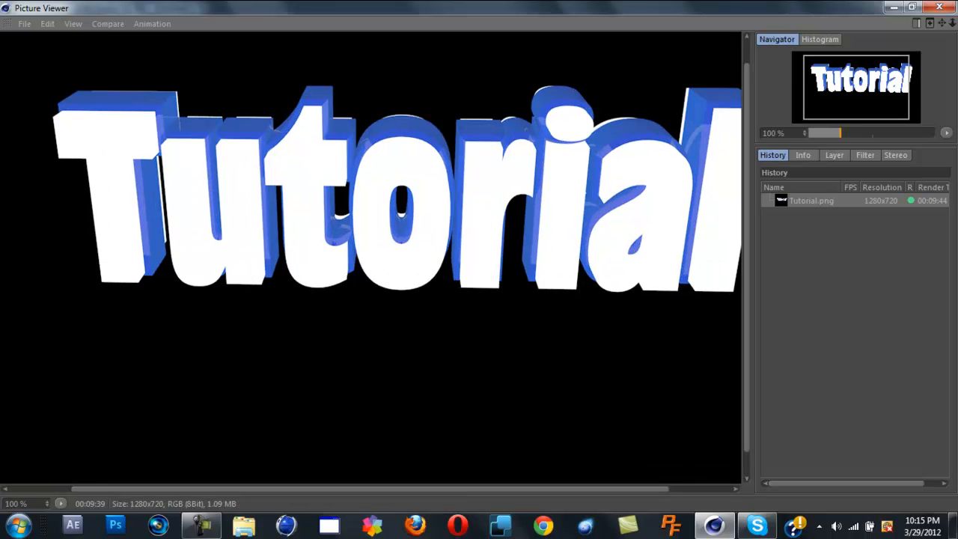
scroll(396, 210, "up", 3)
left_click_drag(192, 209, 325, 225)
scroll(326, 224, "down", 2)
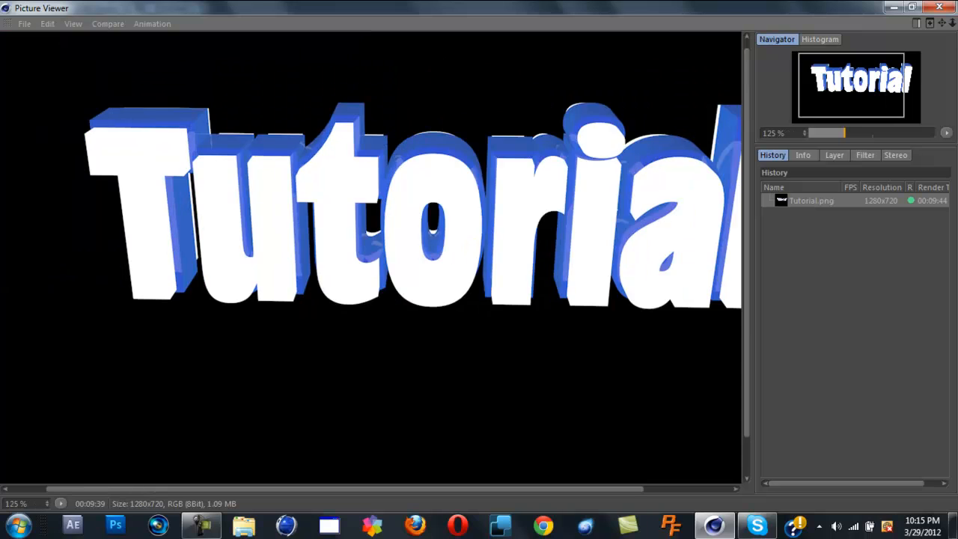
scroll(371, 258, "down", 11)
scroll(371, 258, "up", 3)
scroll(371, 258, "up", 6)
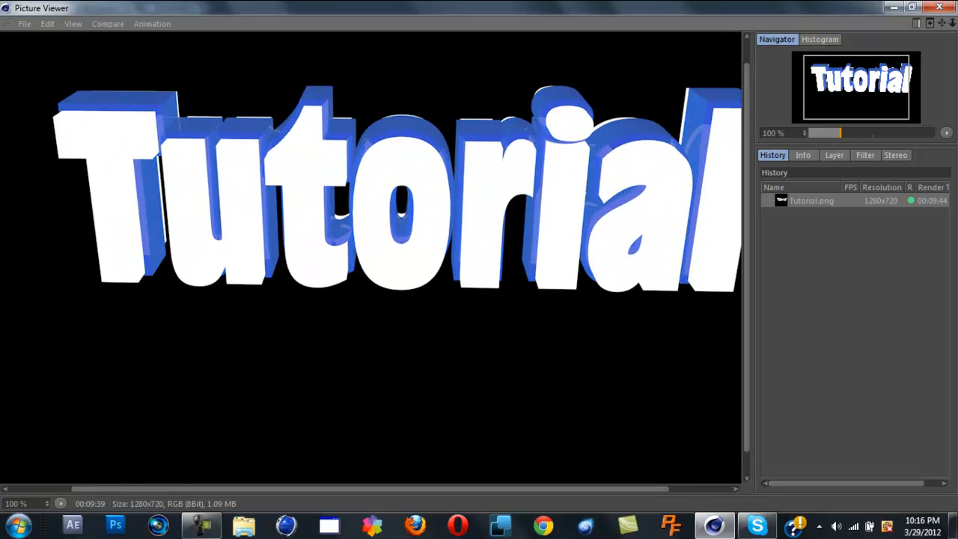
scroll(371, 258, "up", 2)
scroll(370, 258, "down", 2)
scroll(371, 258, "down", 1)
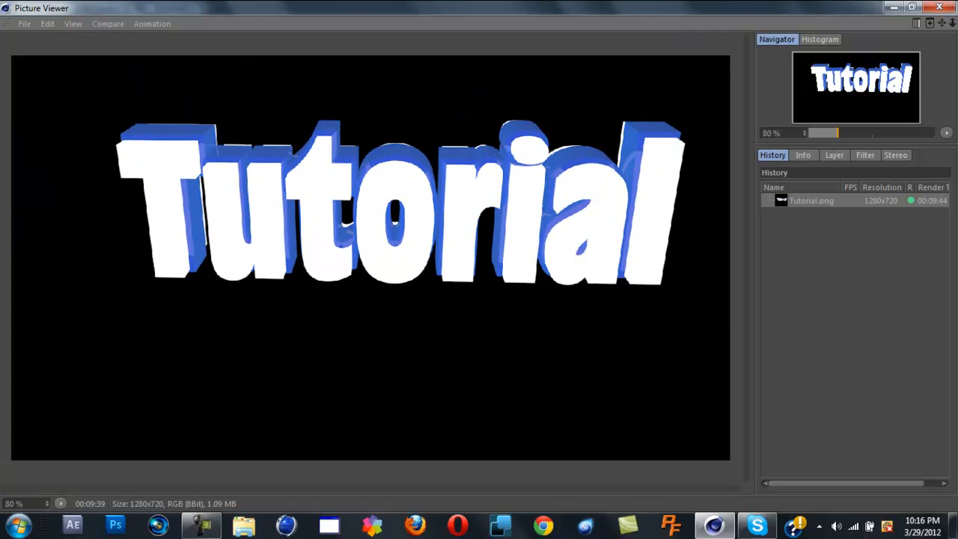